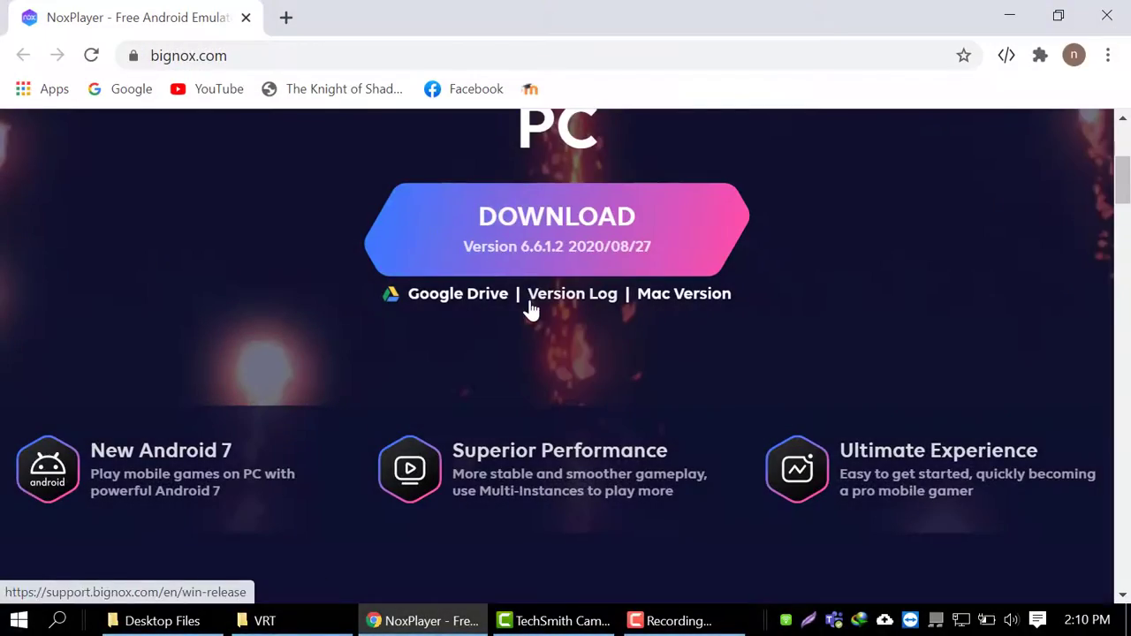
# - Start downloading the NoxPlayer 6.6.1.2 full package from bignox.com in Chrome
pyautogui.scroll(4, 525, 308)
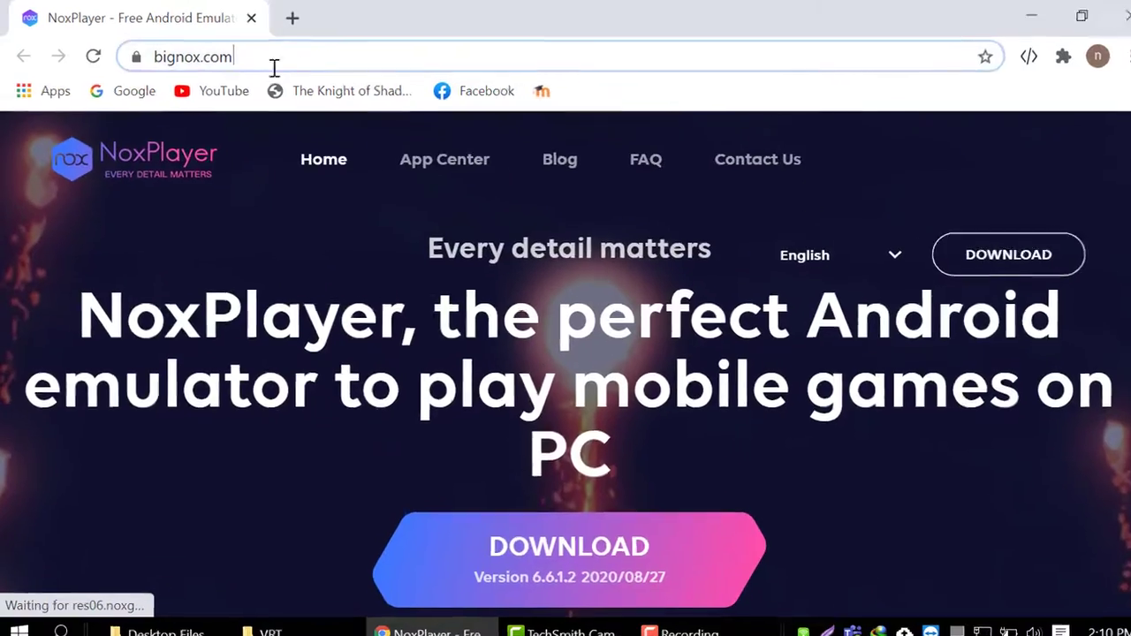
pyautogui.click(145, 58)
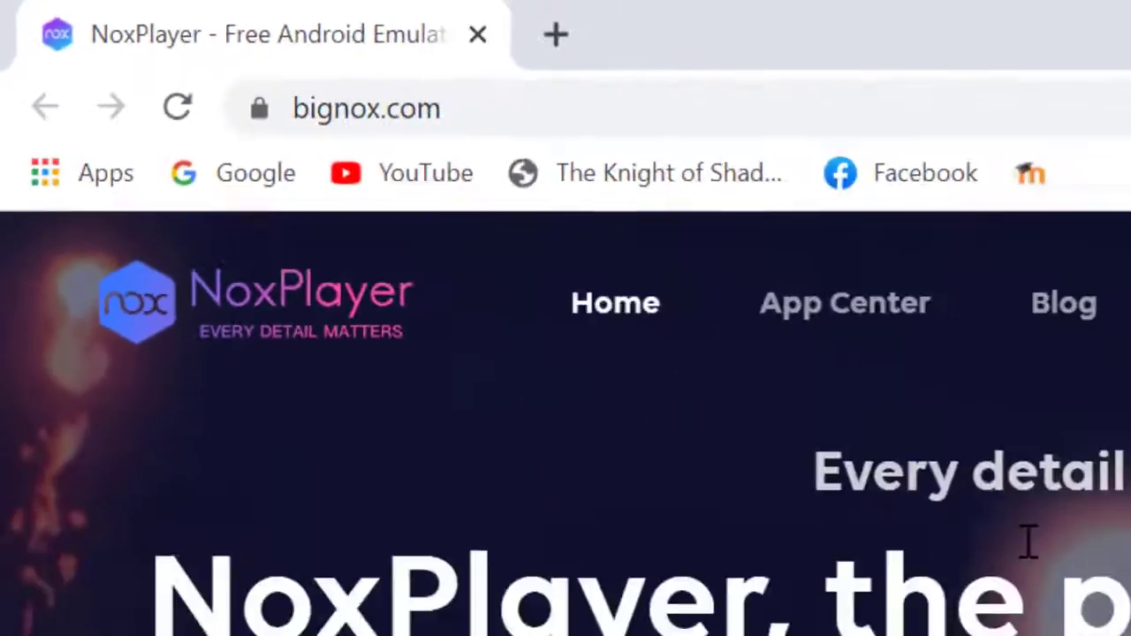
pyautogui.scroll(-10, 530, 292)
pyautogui.scroll(-5, 485, 382)
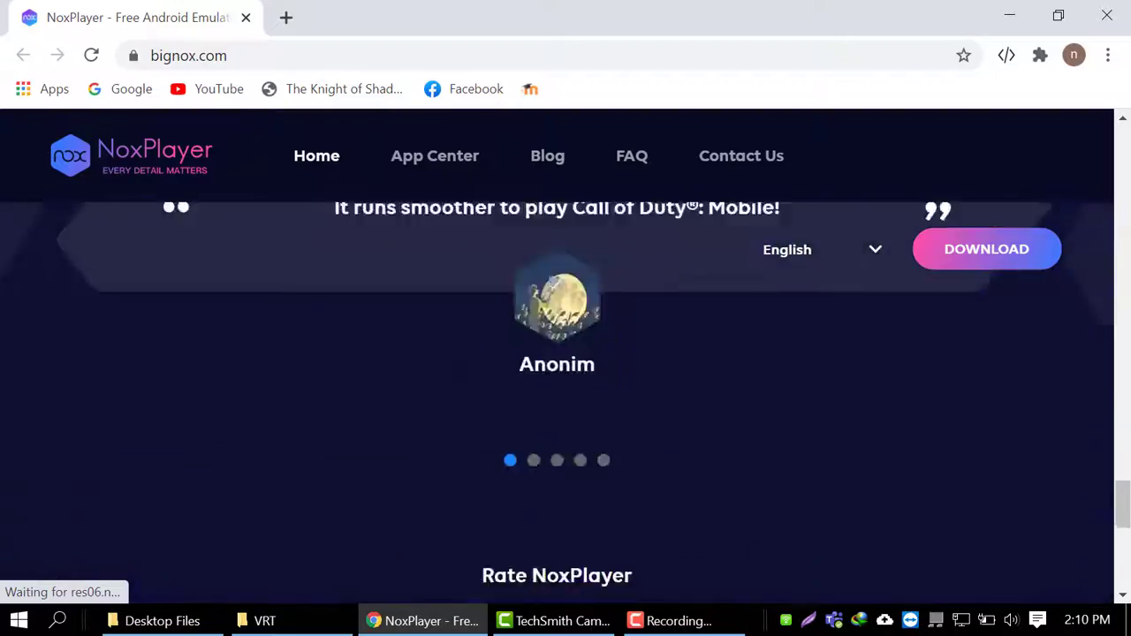
pyautogui.scroll(15, 495, 397)
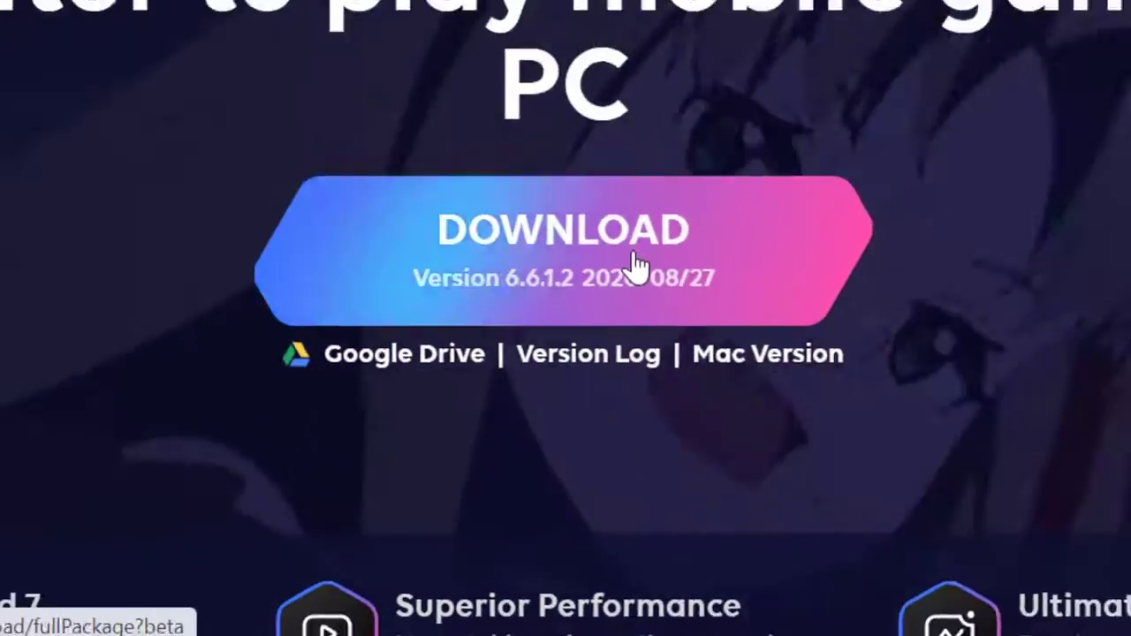
pyautogui.click(530, 402)
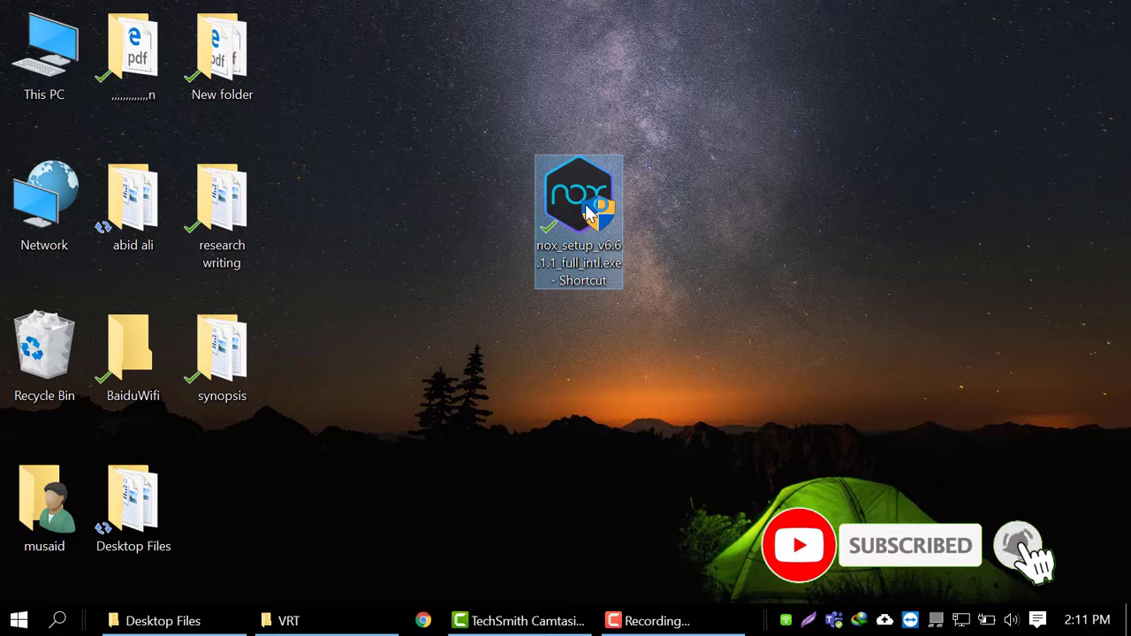
# - Run nox_setup as a Custom install to D:\Program Files\Nox, then start NoxPlayer
pyautogui.doubleClick(583, 203)
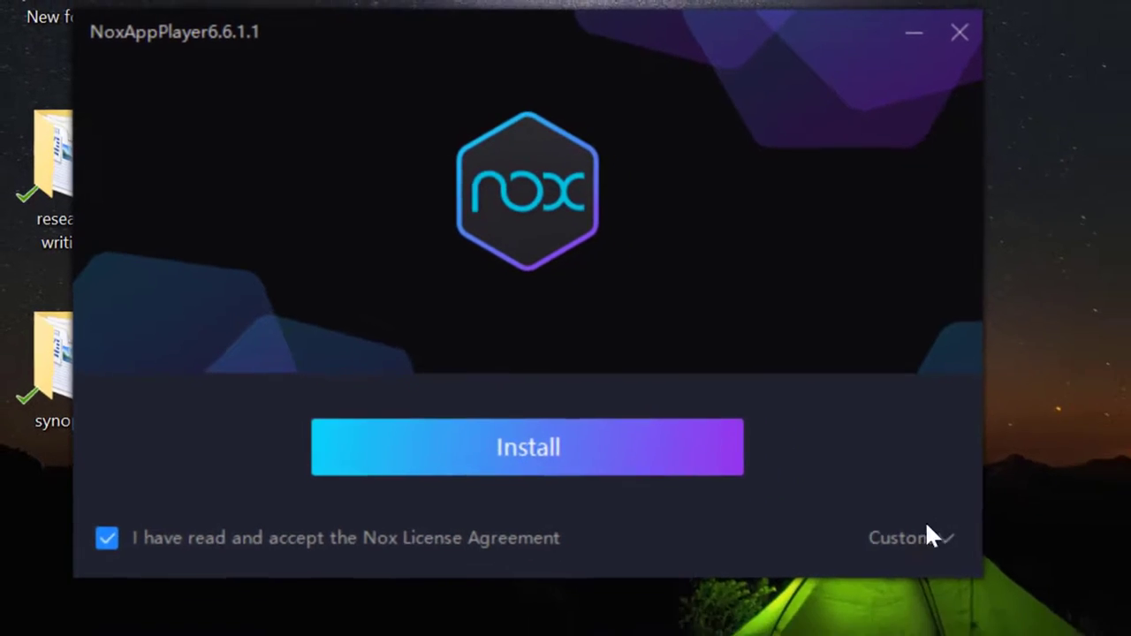
pyautogui.click(1012, 587)
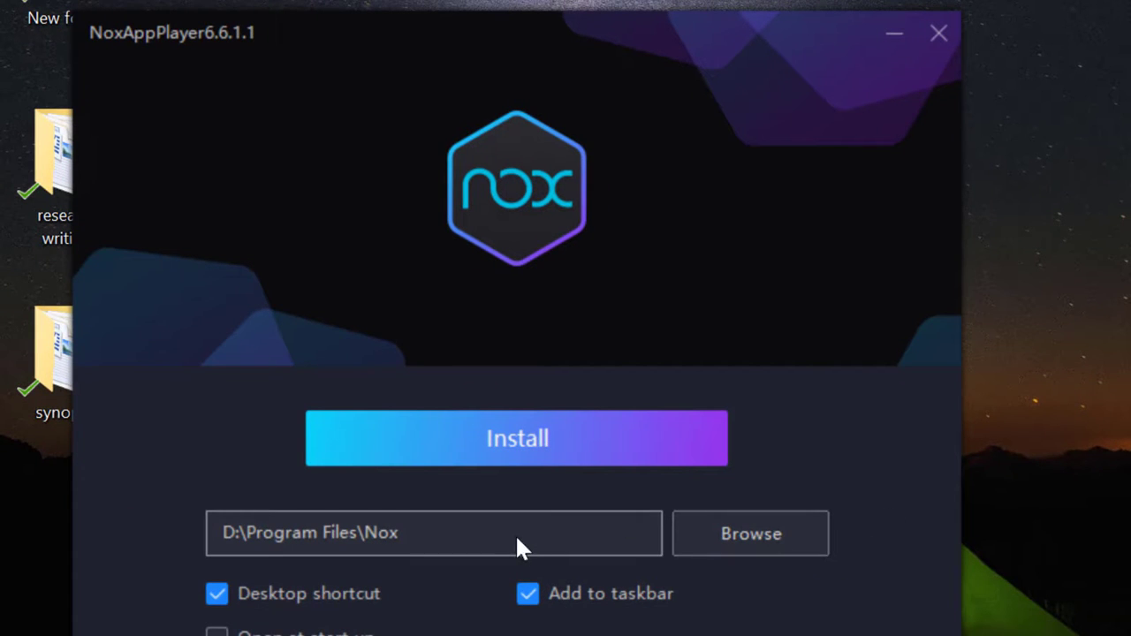
pyautogui.click(576, 439)
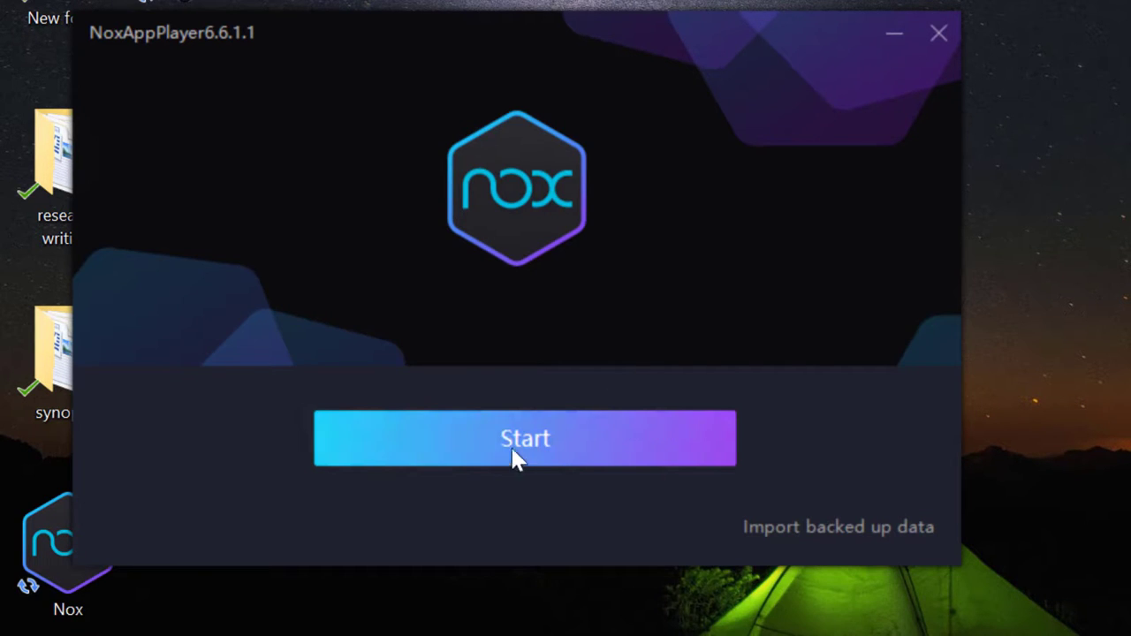
pyautogui.click(517, 441)
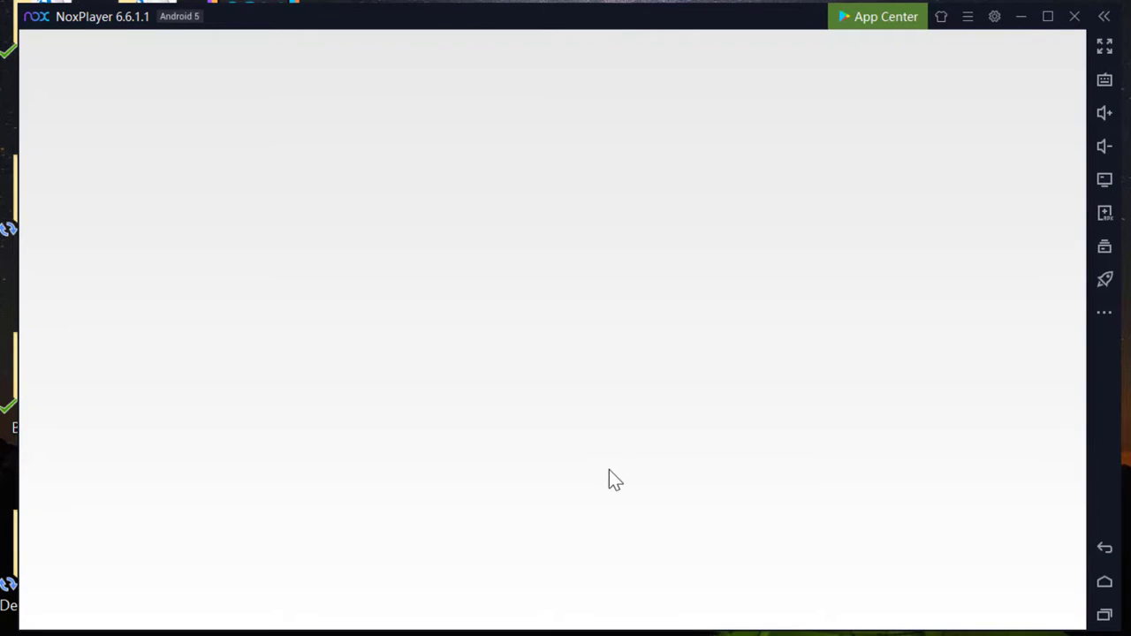
# - Sign in to Google Play with the Gmail address and account password, and accept the terms
pyautogui.click(603, 411)
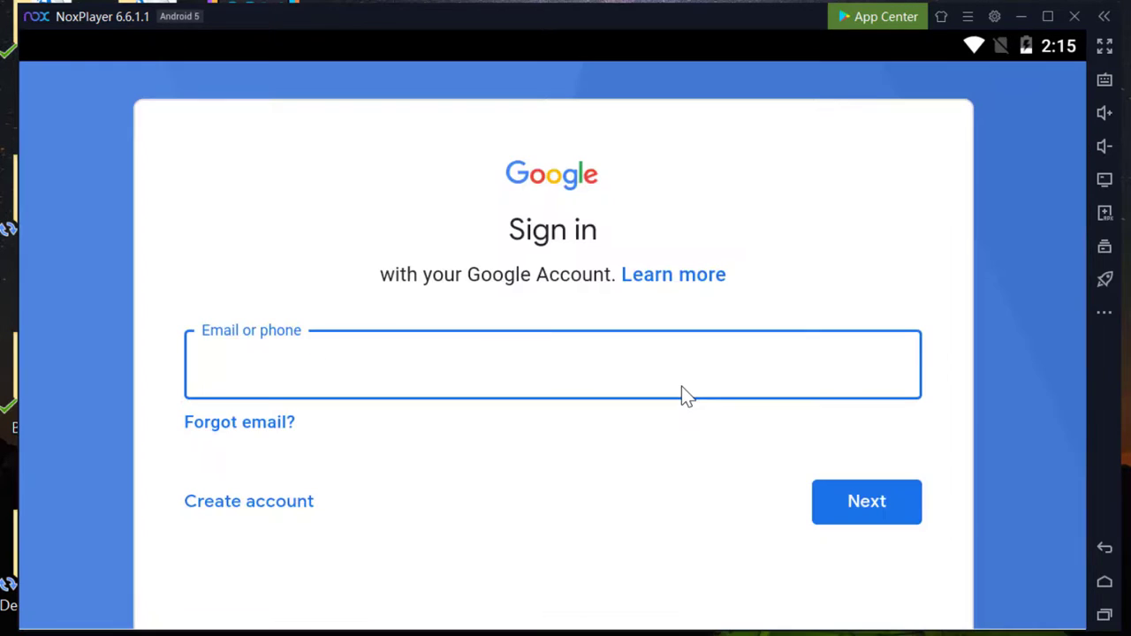
pyautogui.write('username@gmail.com')
pyautogui.press('Return')
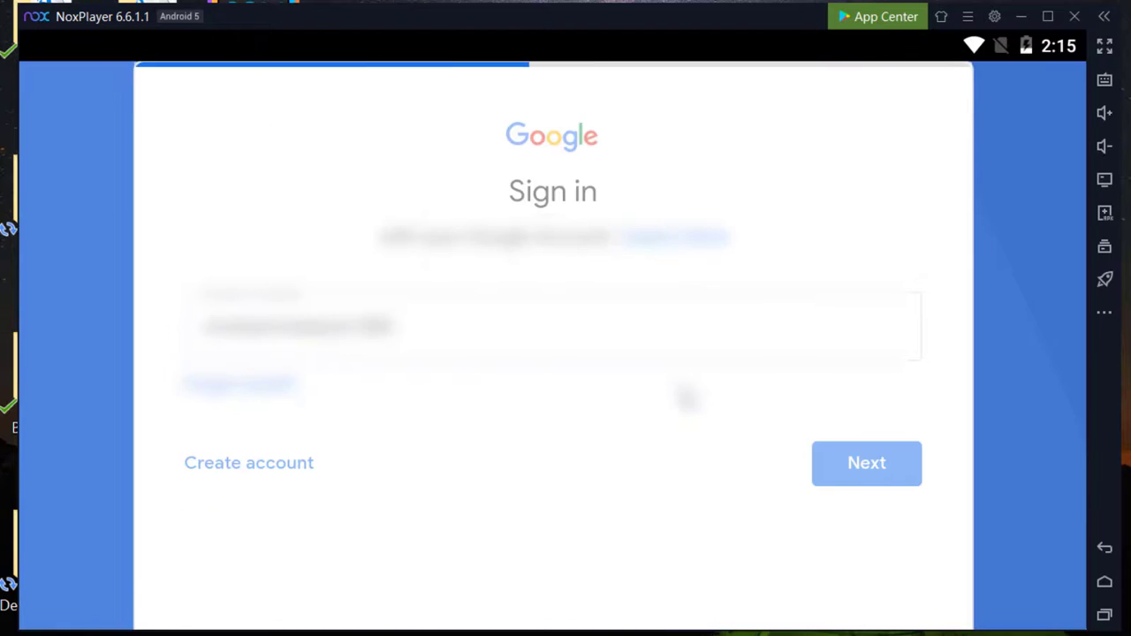
pyautogui.click(669, 406)
pyautogui.write('pass')
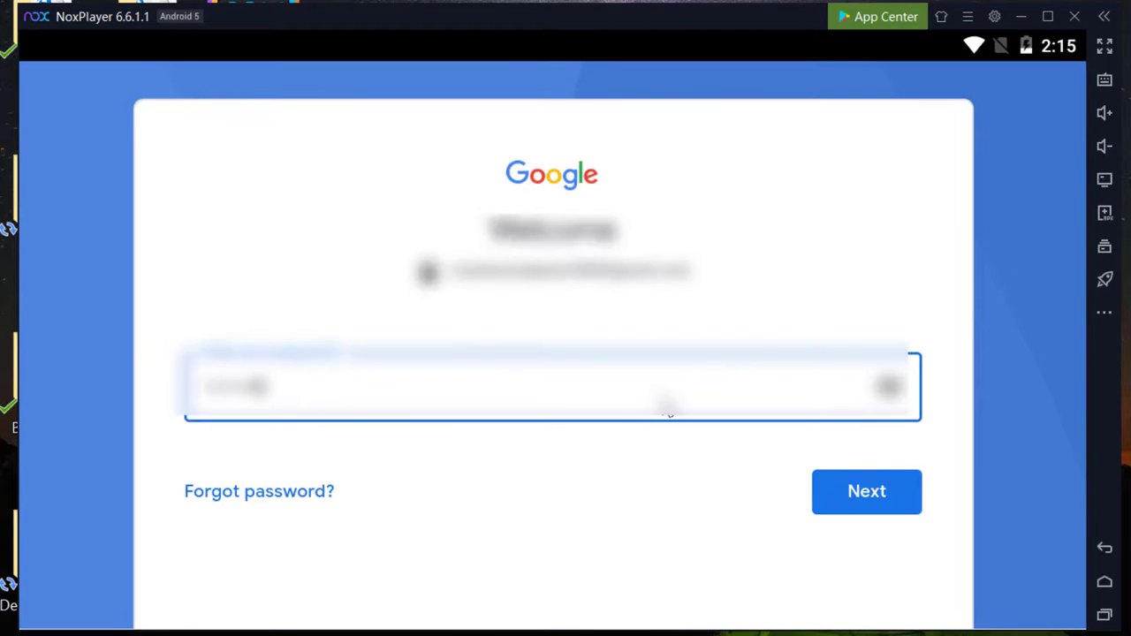
pyautogui.write('word')
pyautogui.press('Return')
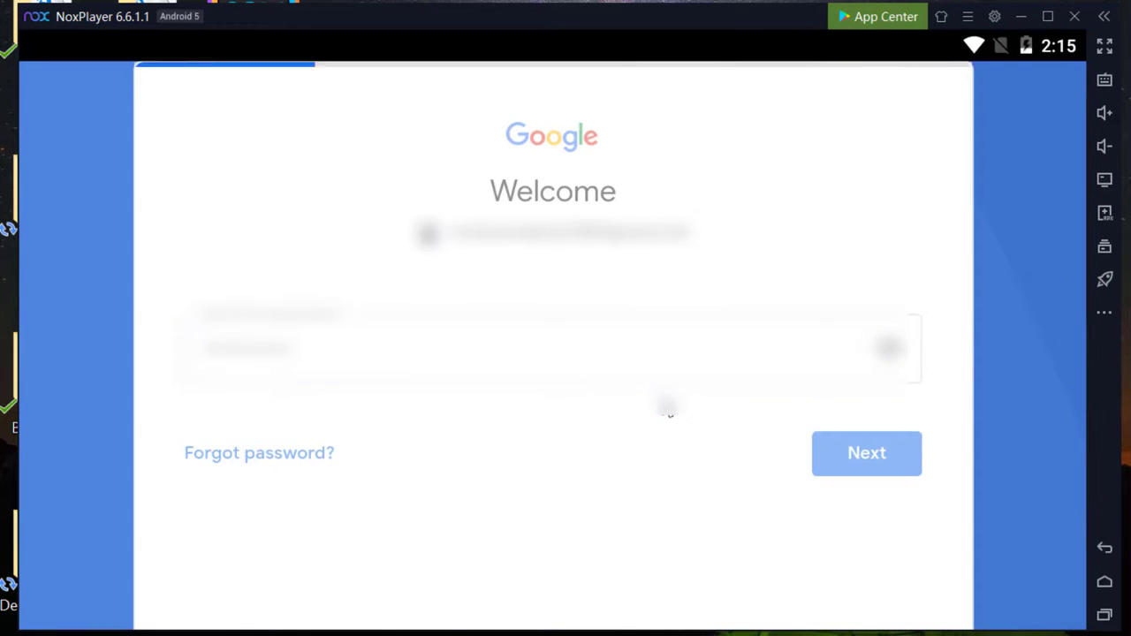
pyautogui.click(871, 597)
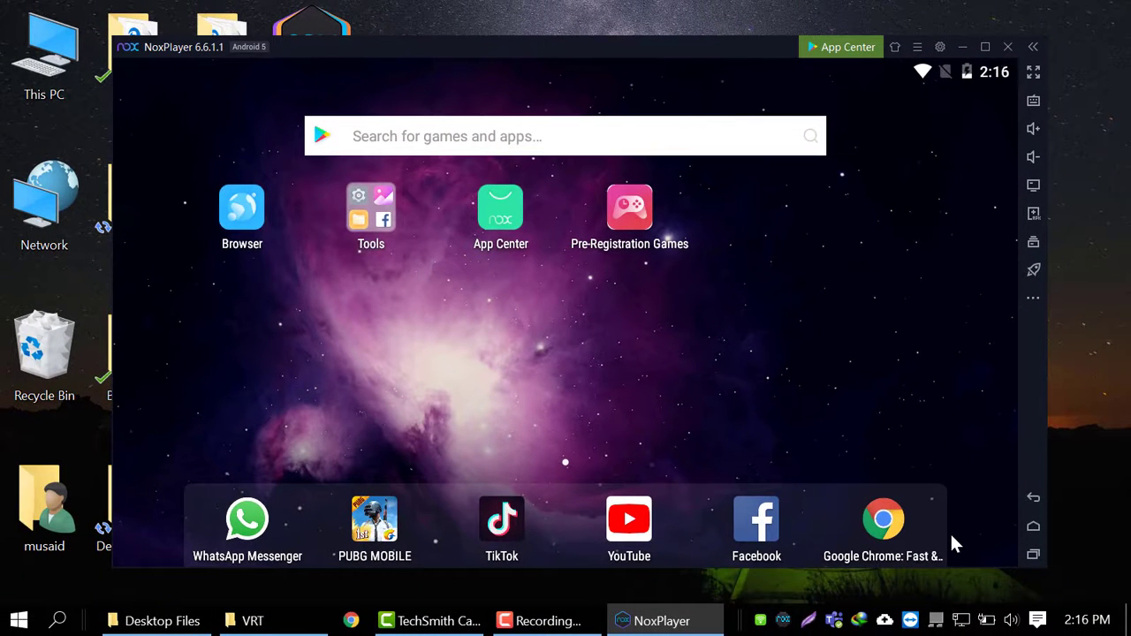
# - Maximize NoxPlayer to full screen and open Android Settings from the Tools folder
pyautogui.click(985, 46)
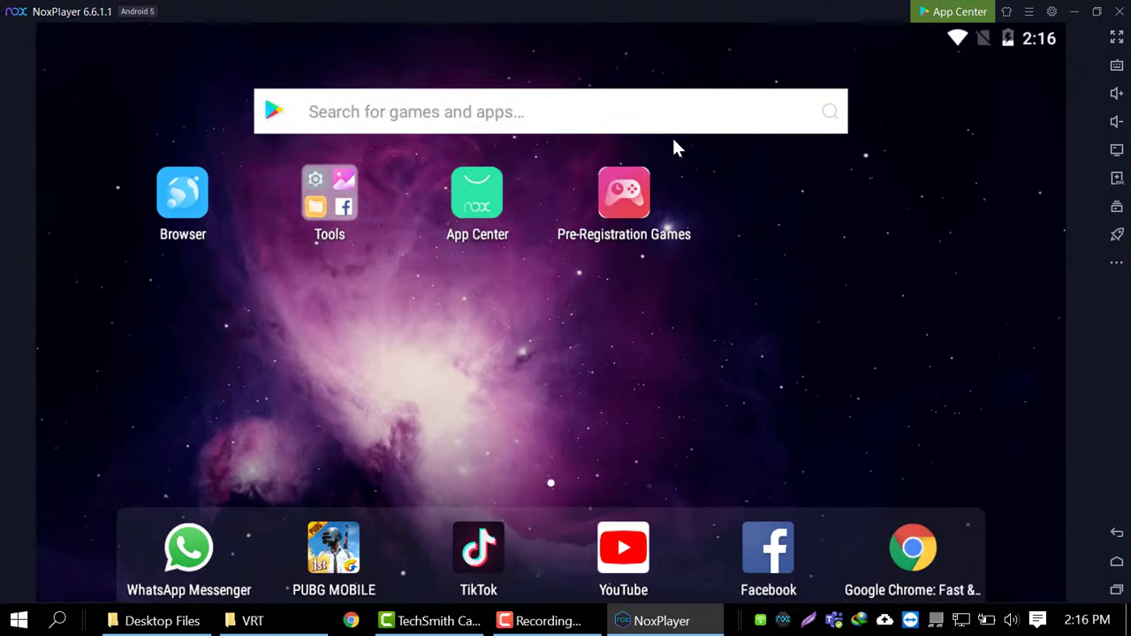
pyautogui.click(1094, 13)
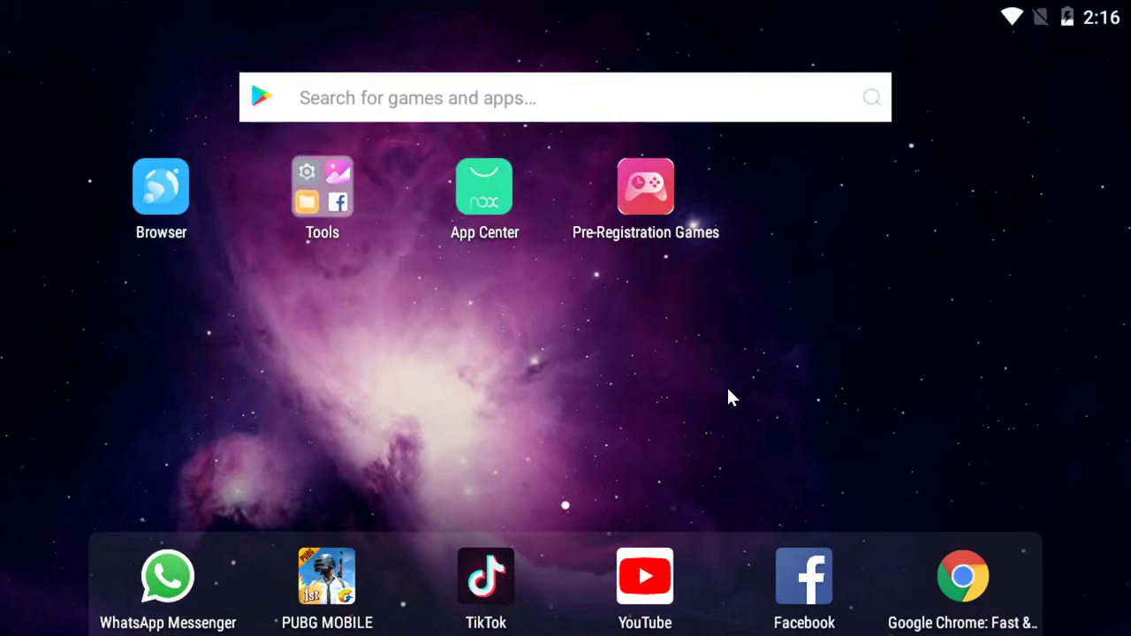
pyautogui.click(330, 196)
pyautogui.click(419, 274)
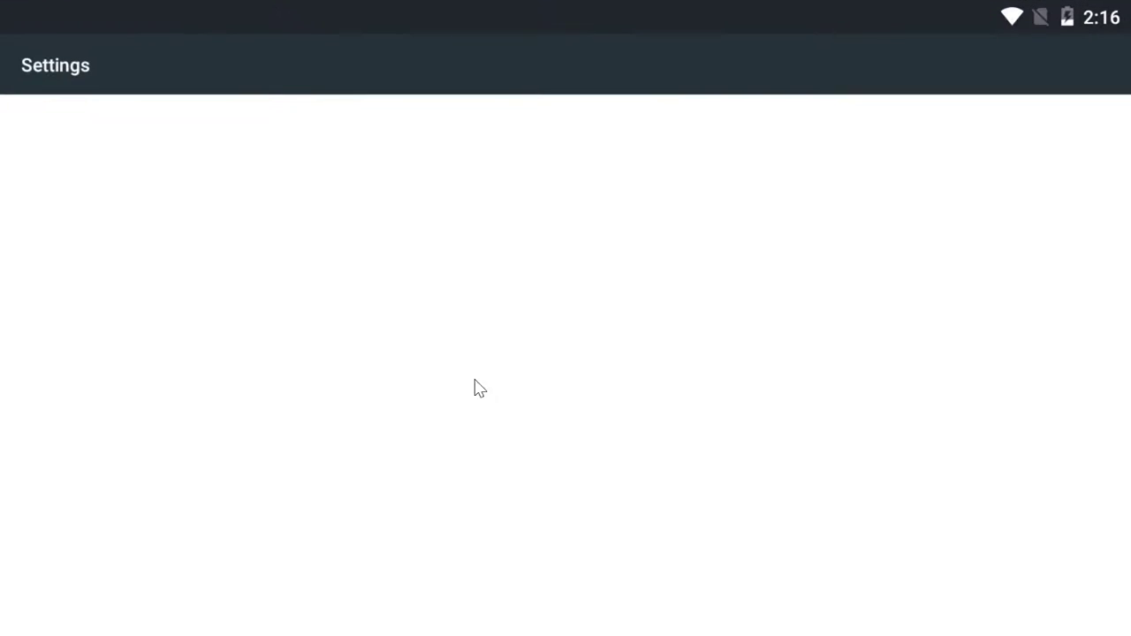
# - Check the emulator's Wi-Fi and Bluetooth settings
pyautogui.scroll(-10, 550, 510)
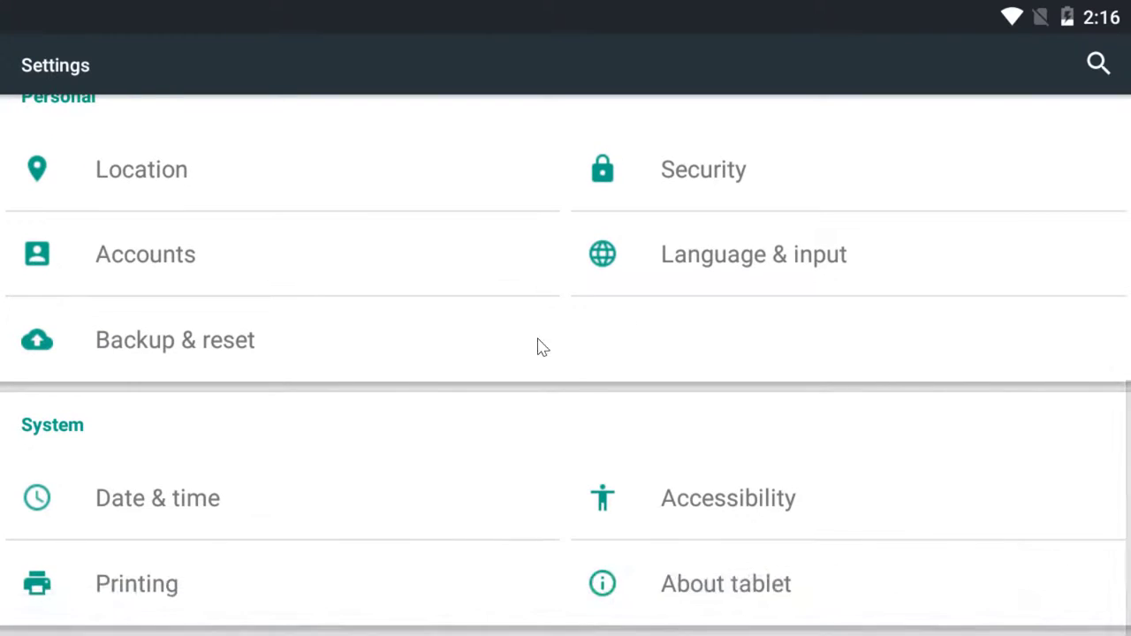
pyautogui.scroll(10, 489, 590)
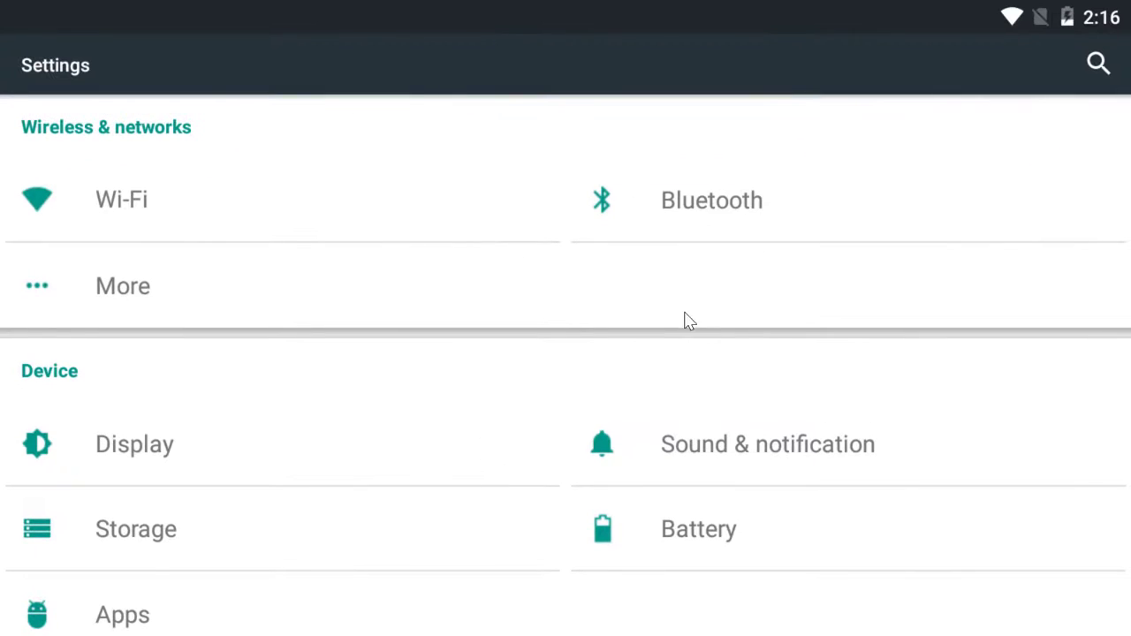
pyautogui.click(227, 217)
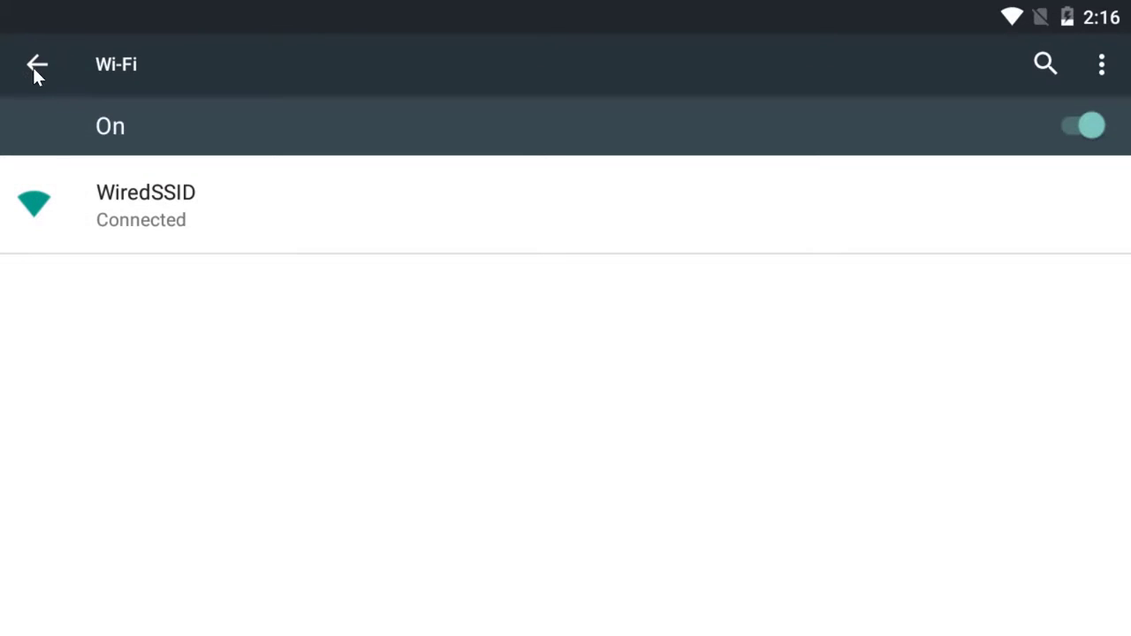
pyautogui.click(35, 67)
pyautogui.click(721, 206)
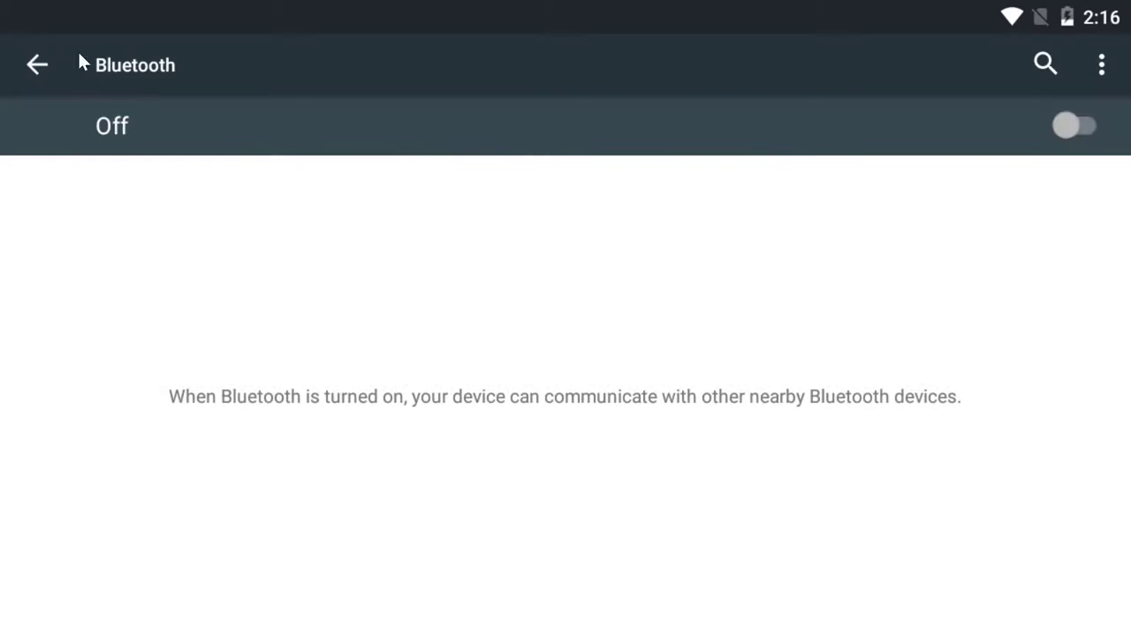
pyautogui.click(37, 64)
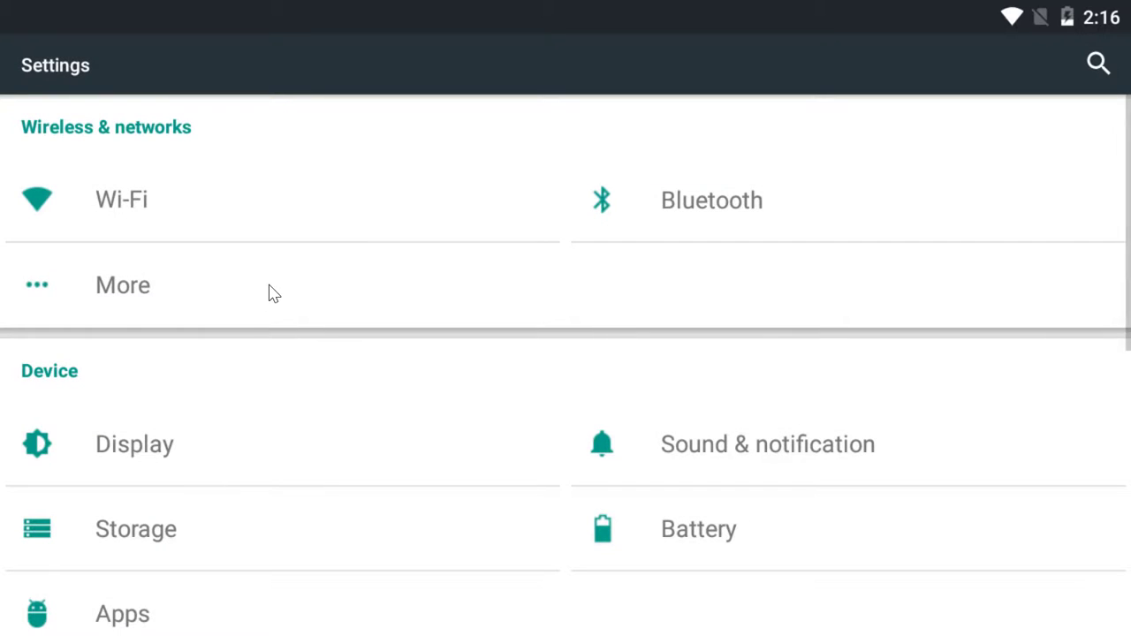
# - Inspect More > Cellular networks, then exit Settings to the home screen's Tools apps
pyautogui.click(270, 292)
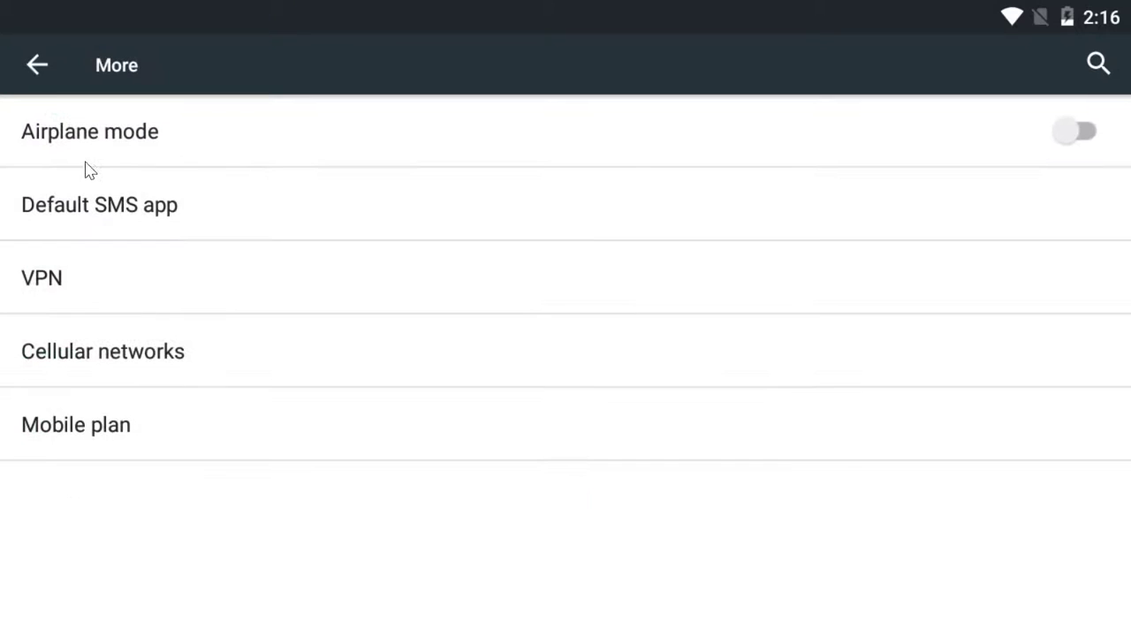
pyautogui.click(149, 366)
pyautogui.click(34, 69)
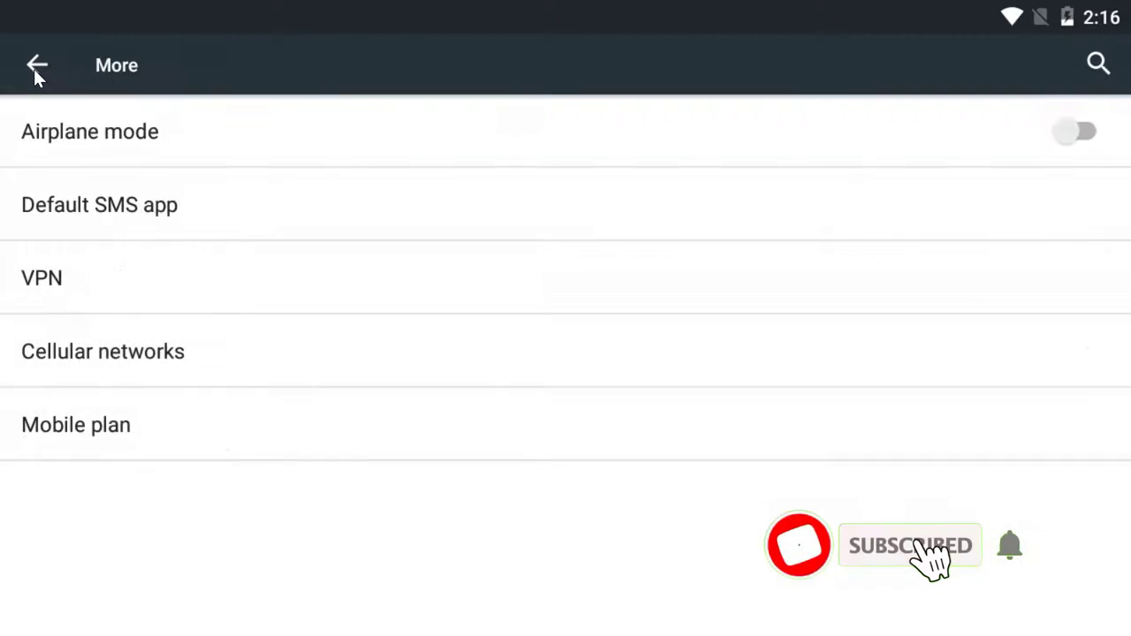
pyautogui.click(34, 70)
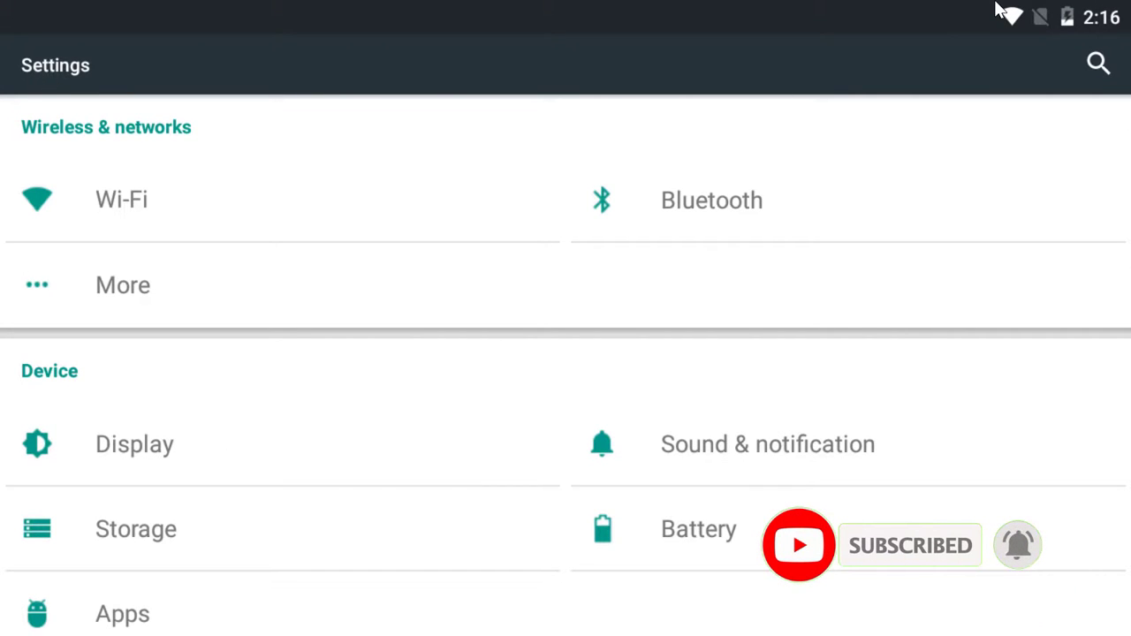
pyautogui.scroll(-1, 781, 338)
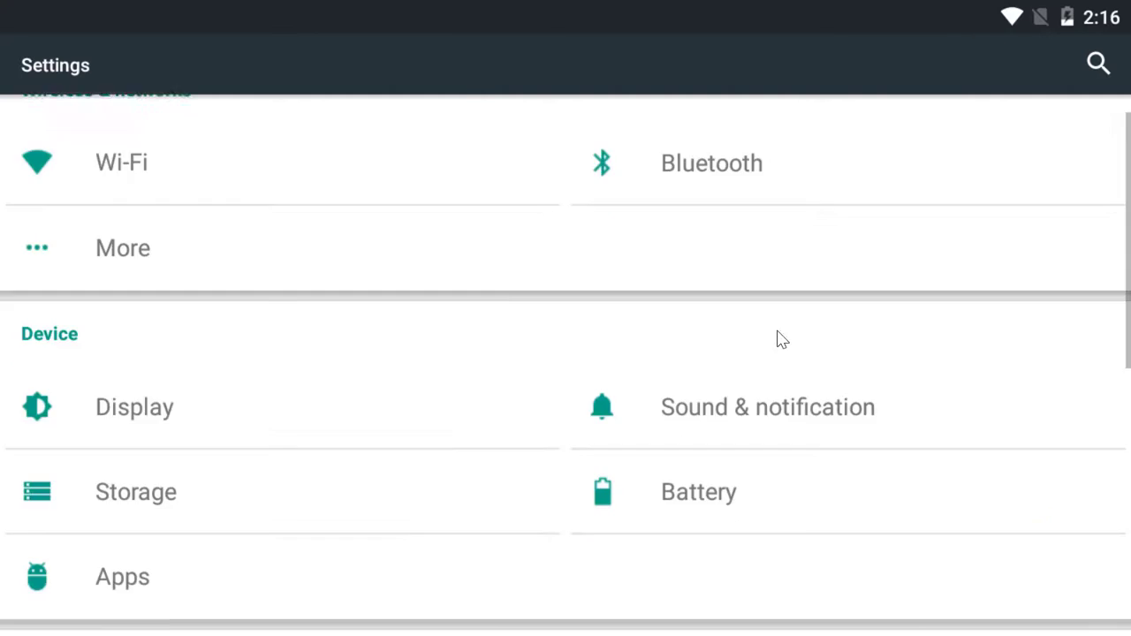
pyautogui.press('Escape')
pyautogui.scroll(-3, 588, 350)
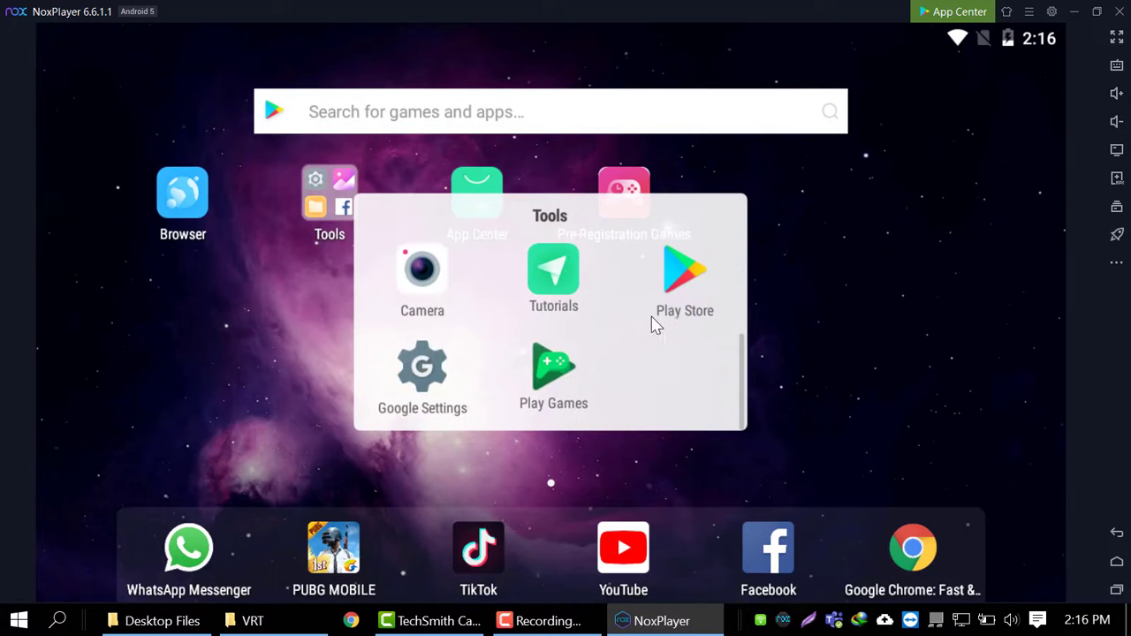
# - Search the Play Store for 'WHATSApp' and install WhatsApp Messenger
pyautogui.click(682, 281)
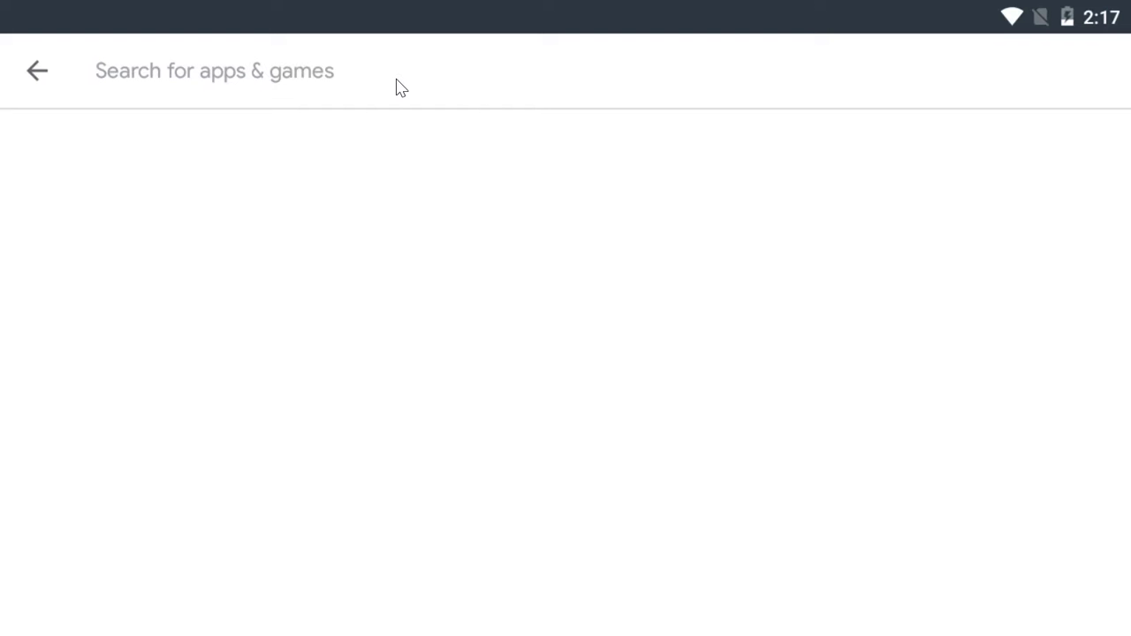
pyautogui.write('WHATSApp')
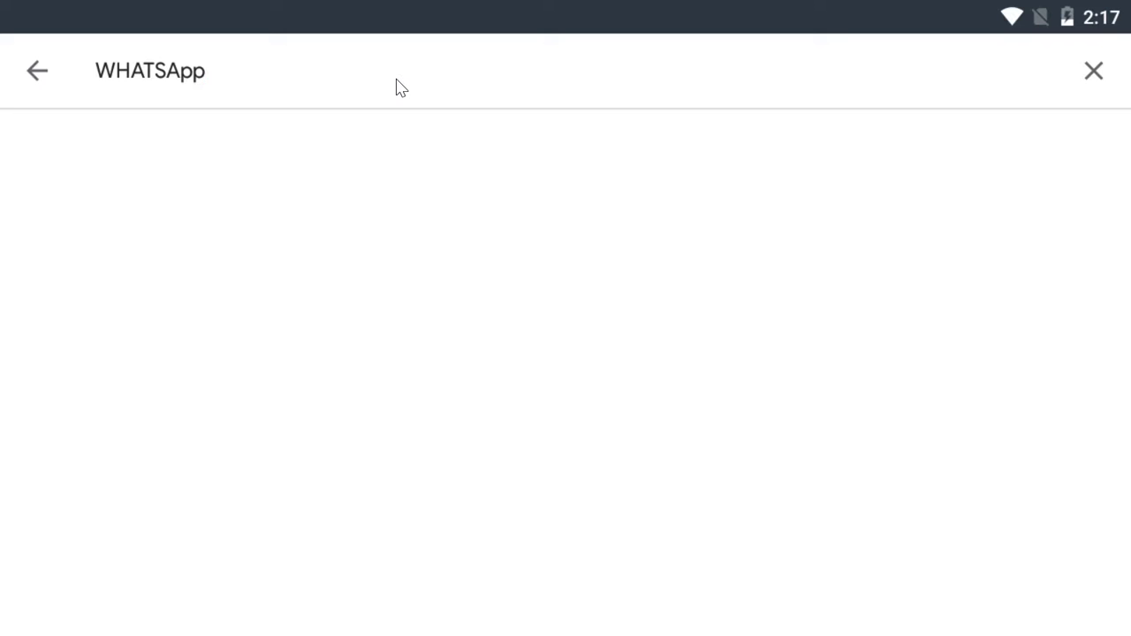
pyautogui.press('Return')
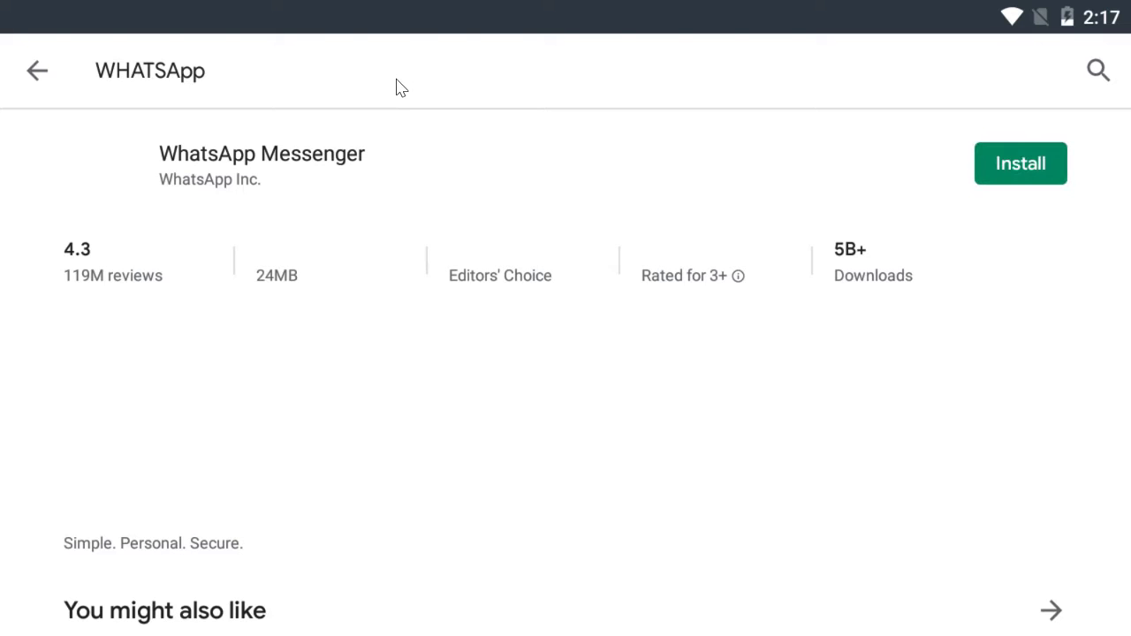
pyautogui.click(1032, 170)
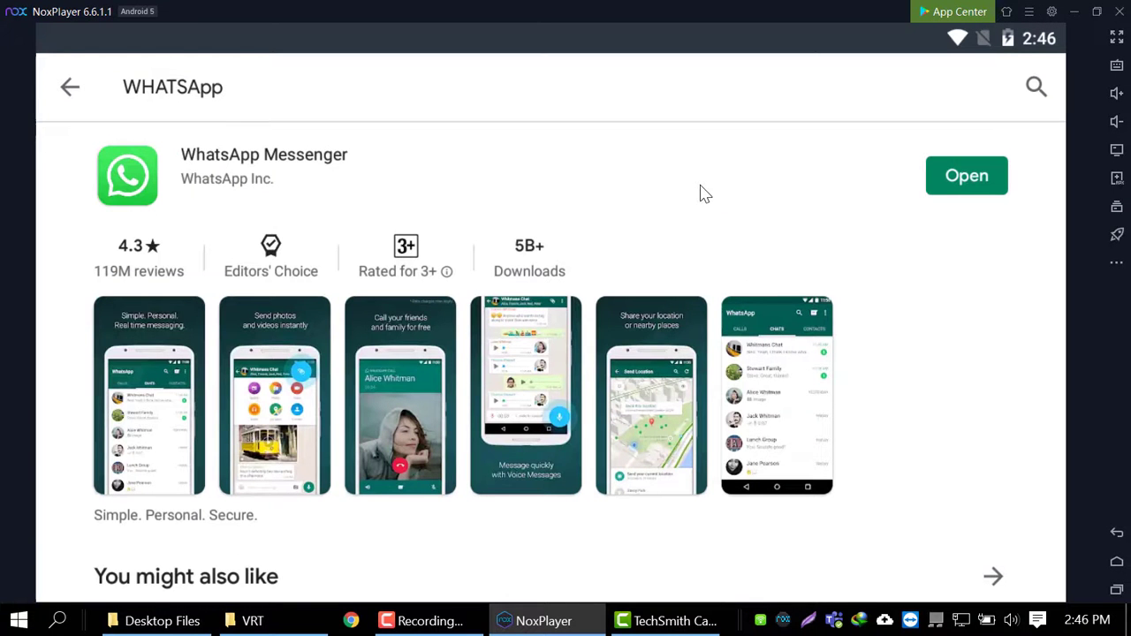
pyautogui.click(704, 193)
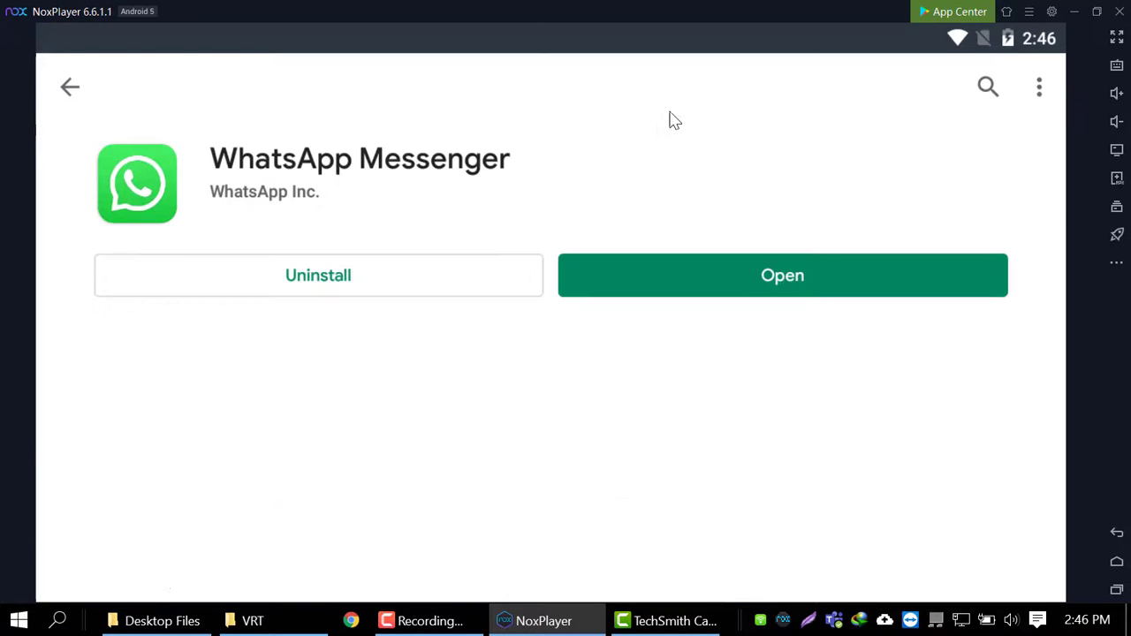
# - Open WhatsApp, agree to its terms, and submit the Pakistan phone number for verification
pyautogui.click(730, 283)
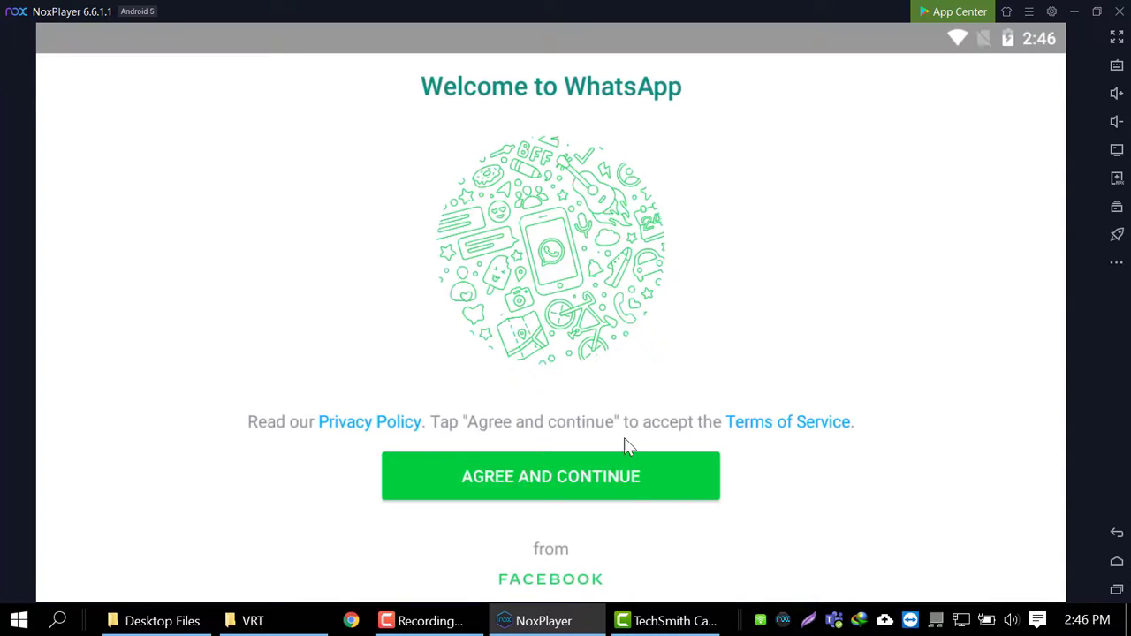
pyautogui.click(630, 494)
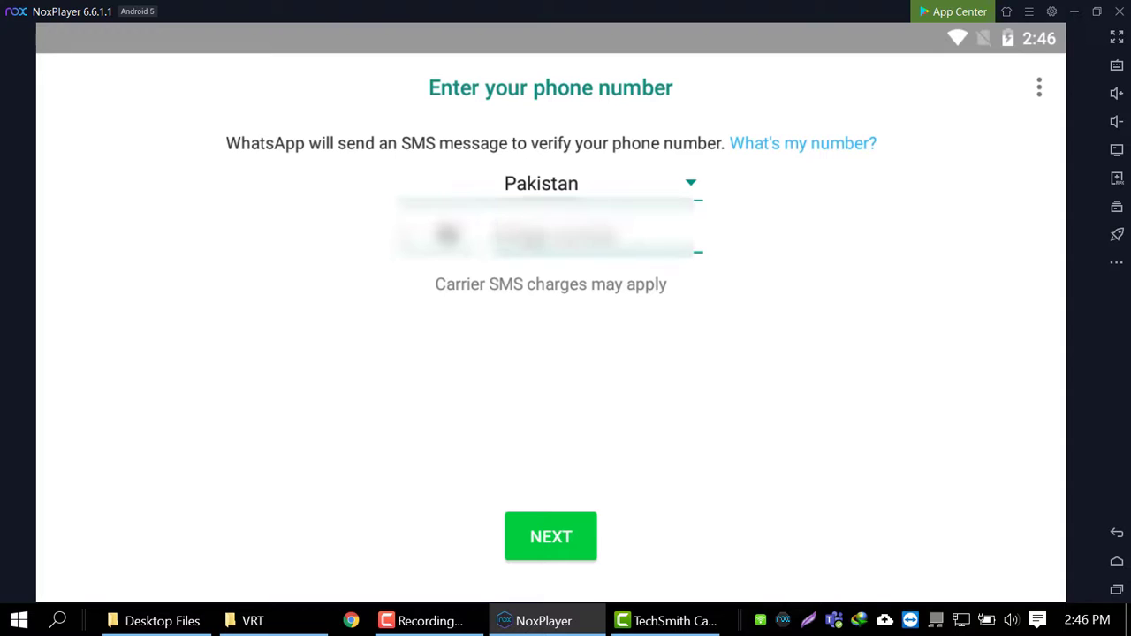
pyautogui.write('300')
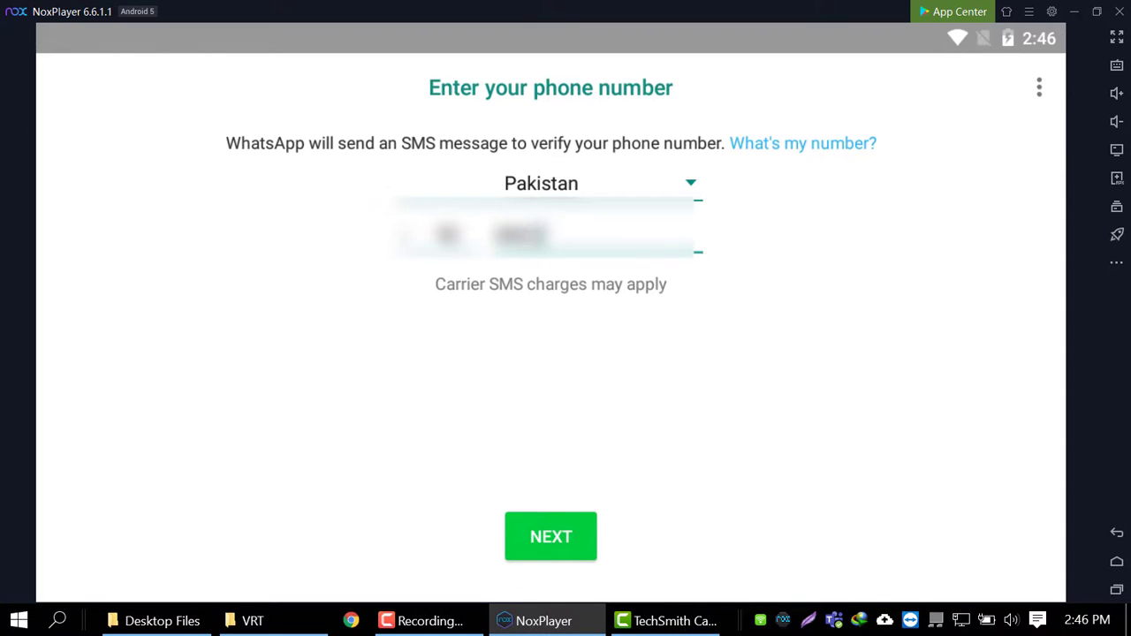
pyautogui.write('12')
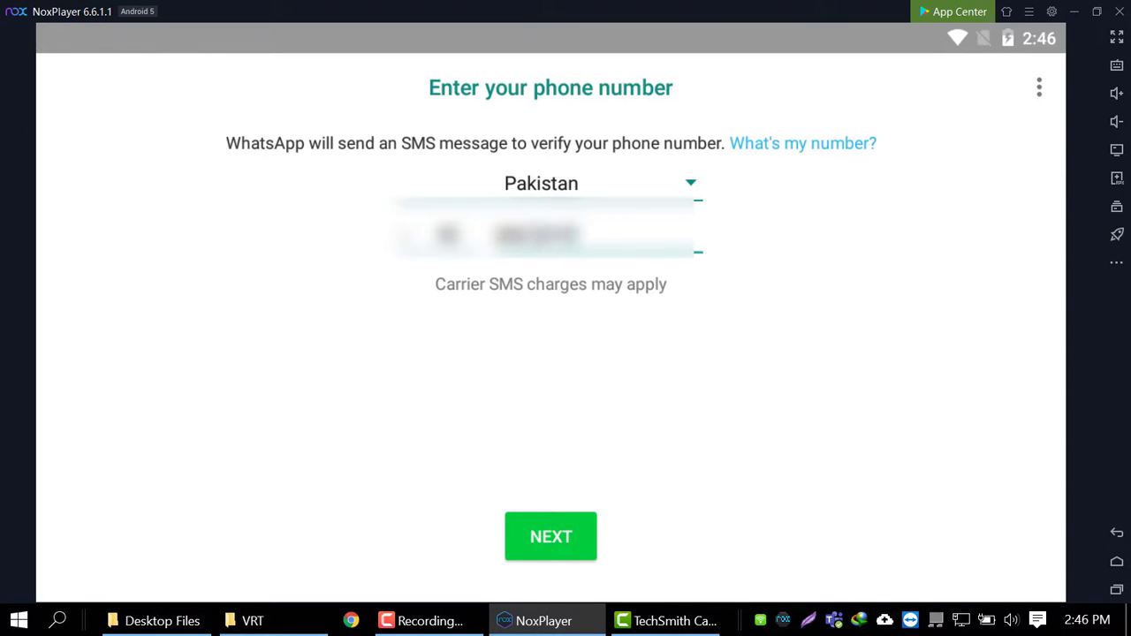
pyautogui.write('34')
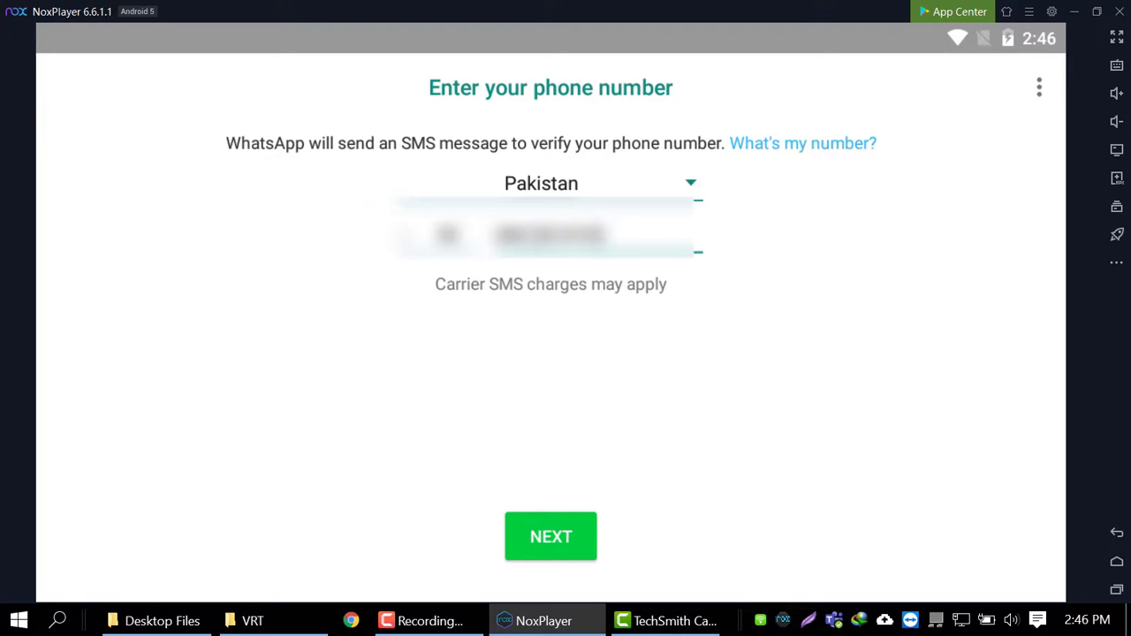
pyautogui.write('5')
pyautogui.click(577, 550)
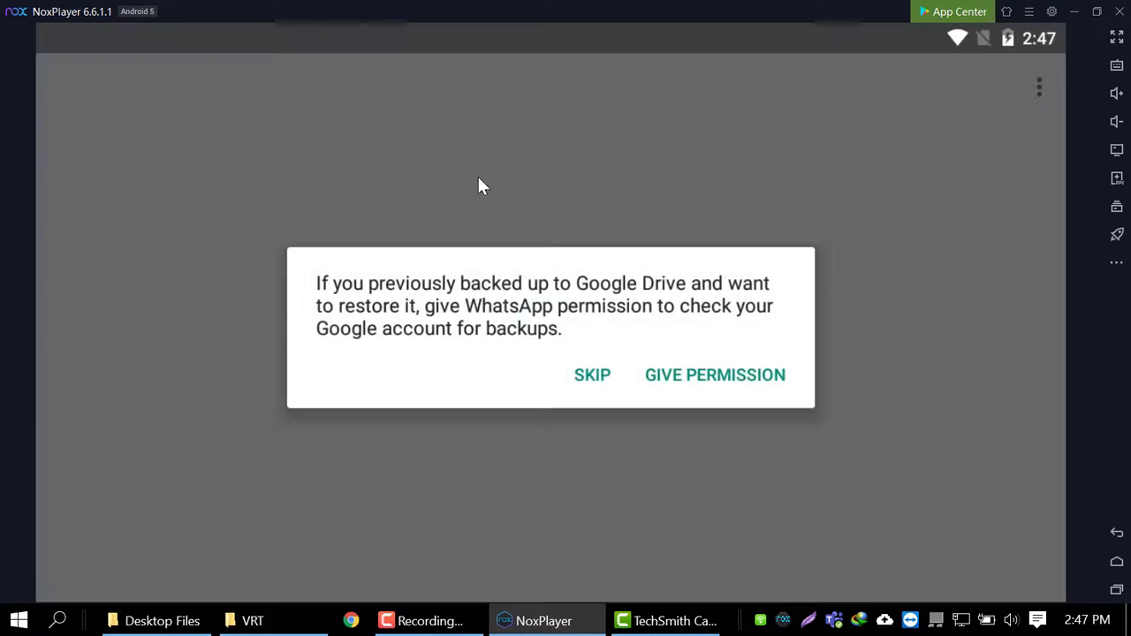
# - Skip the Google Drive backup restore and enter 'PC Mentor' as the profile name
pyautogui.click(592, 375)
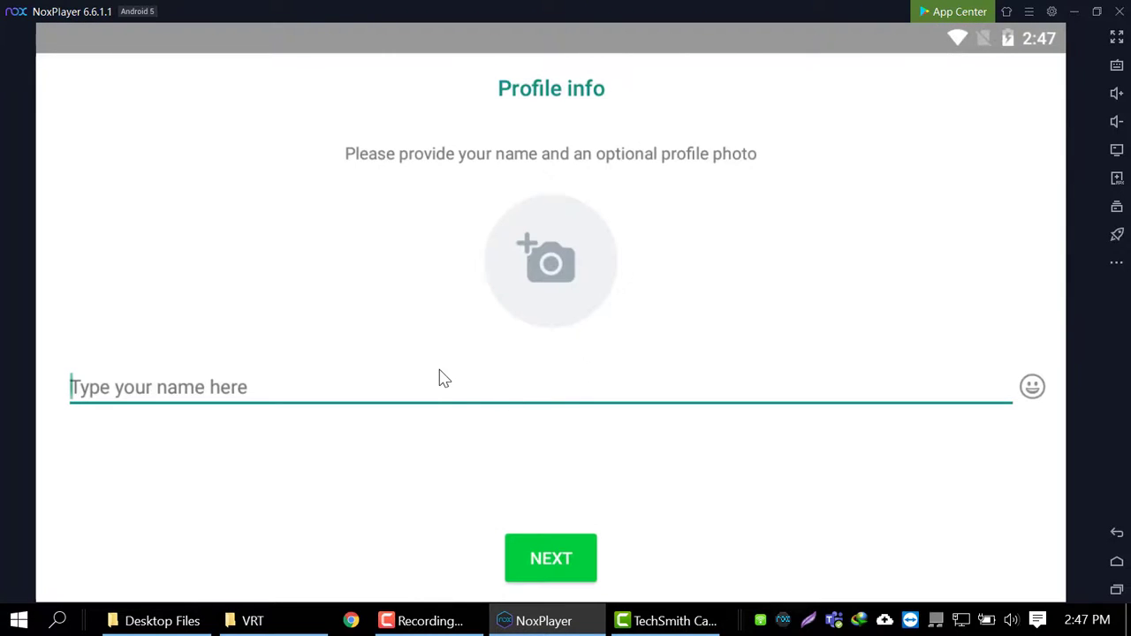
pyautogui.write('PC')
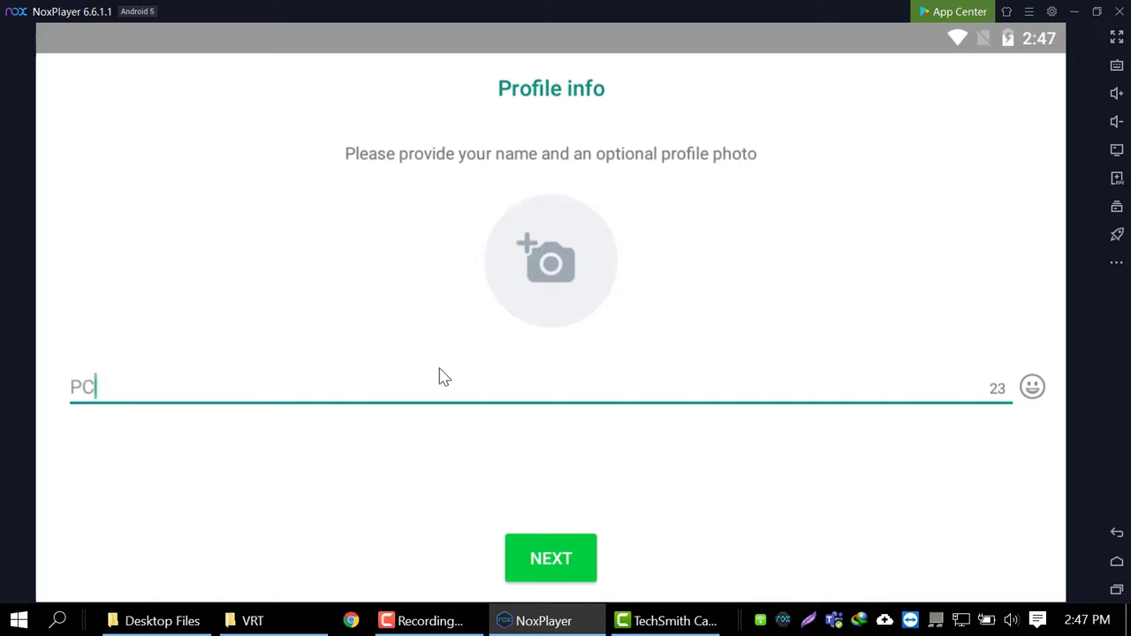
pyautogui.write(' Mentor')
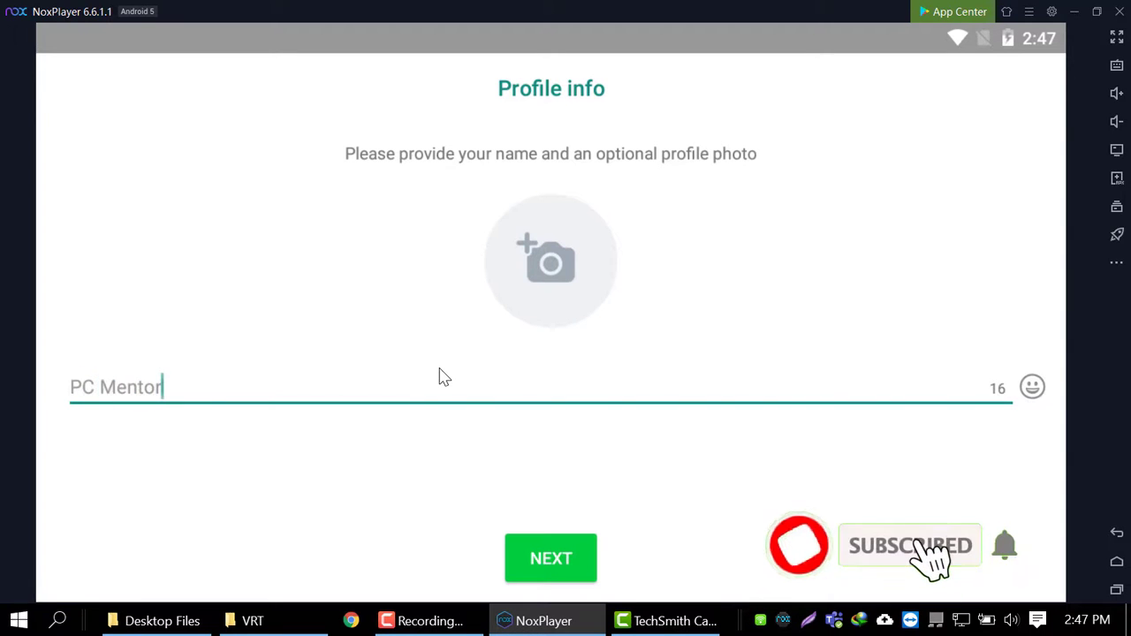
pyautogui.click(565, 546)
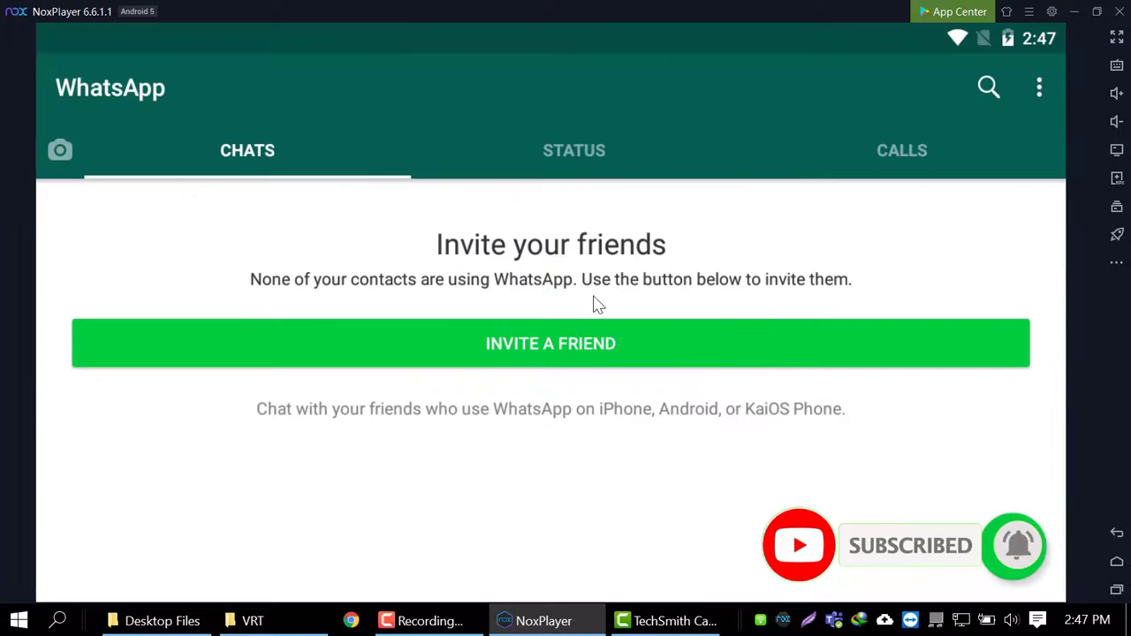
# - Browse WhatsApp's Status, Chats and Calls tabs, briefly opening the status camera
pyautogui.click(551, 151)
pyautogui.click(337, 166)
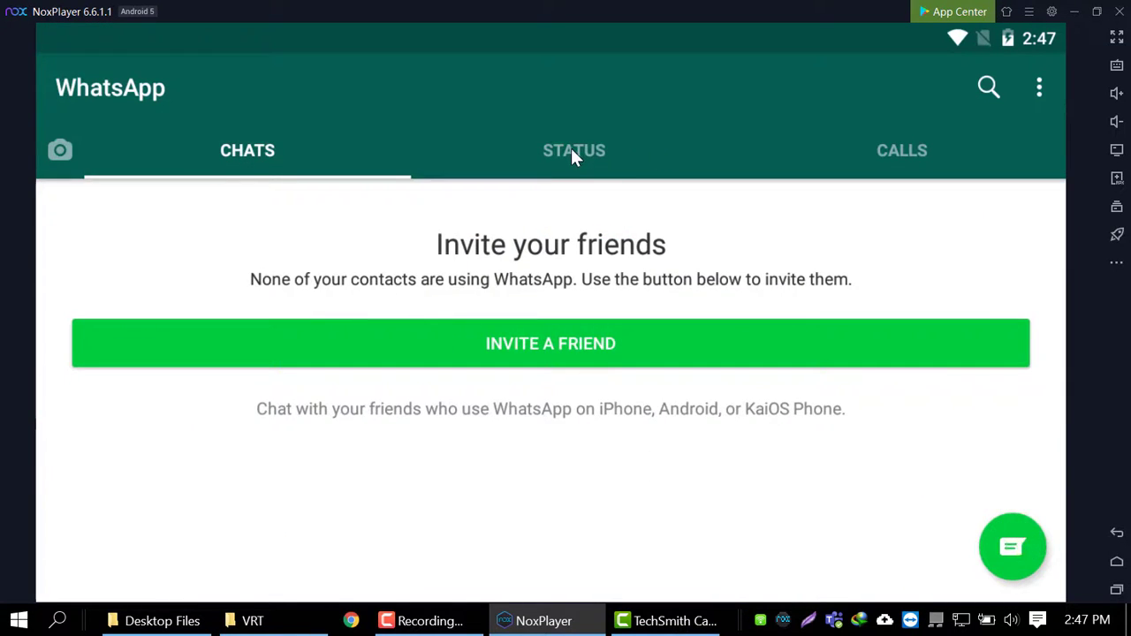
pyautogui.click(573, 150)
pyautogui.click(523, 485)
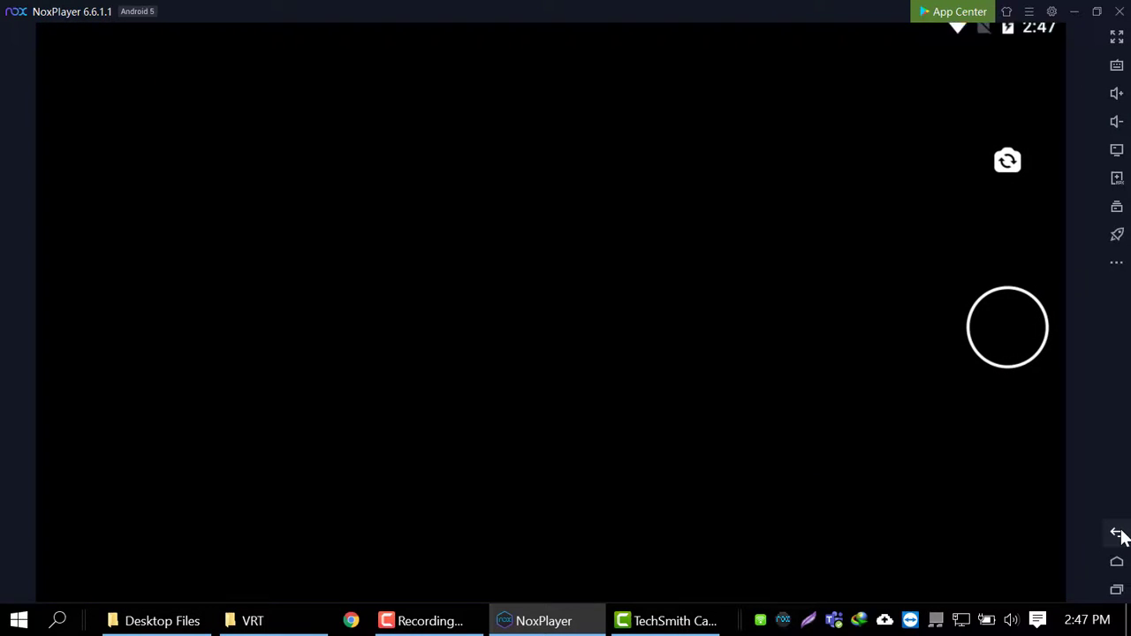
pyautogui.click(1117, 534)
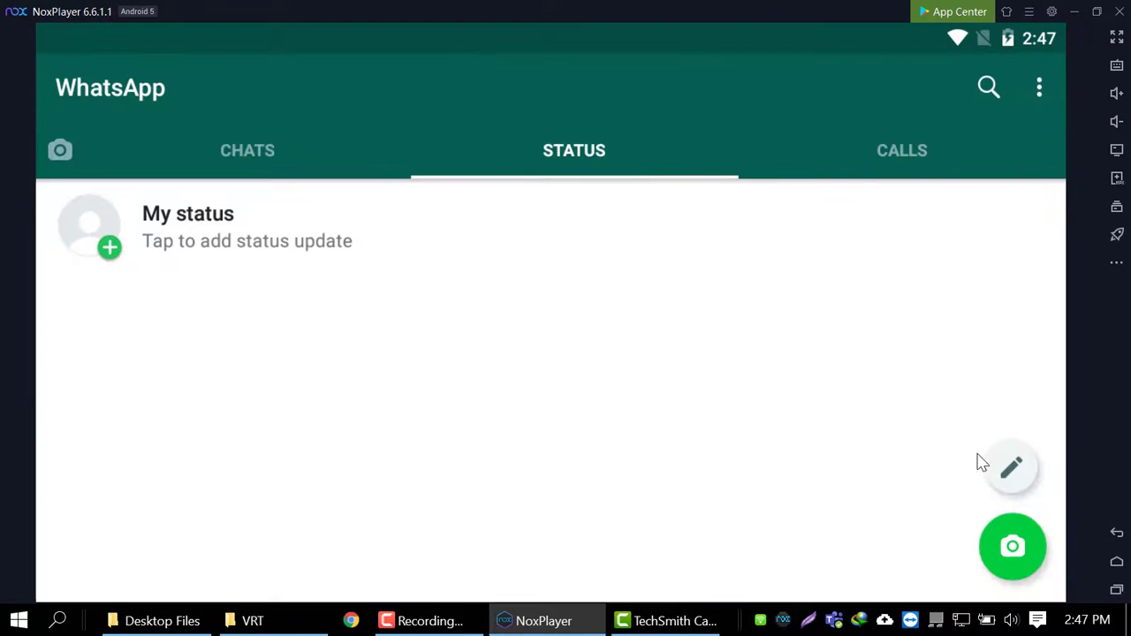
pyautogui.click(856, 152)
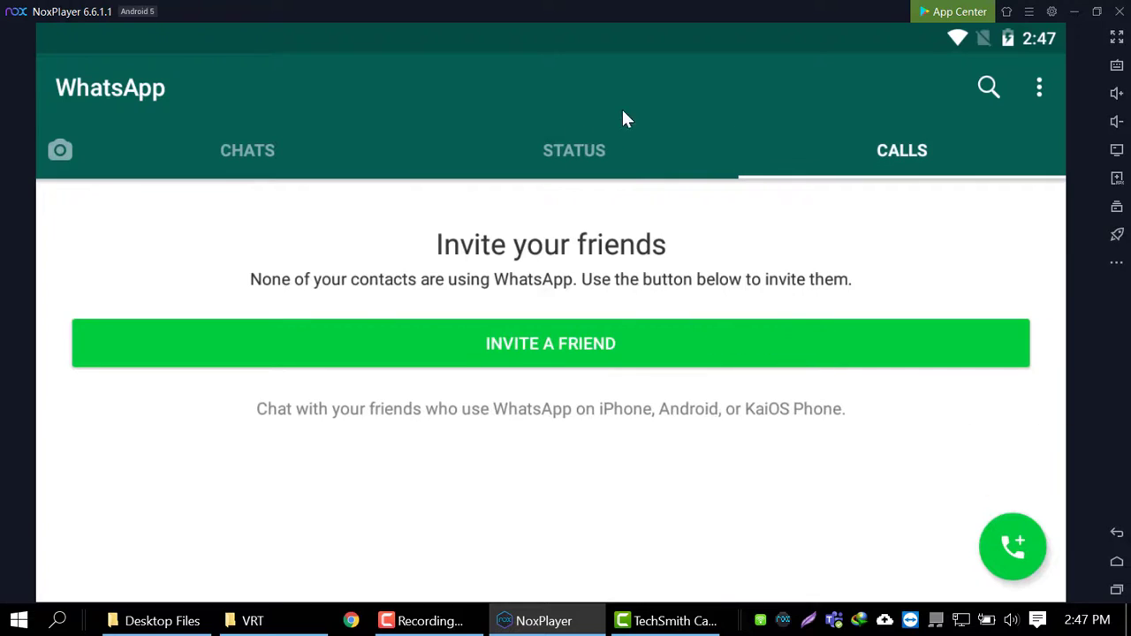
pyautogui.click(285, 168)
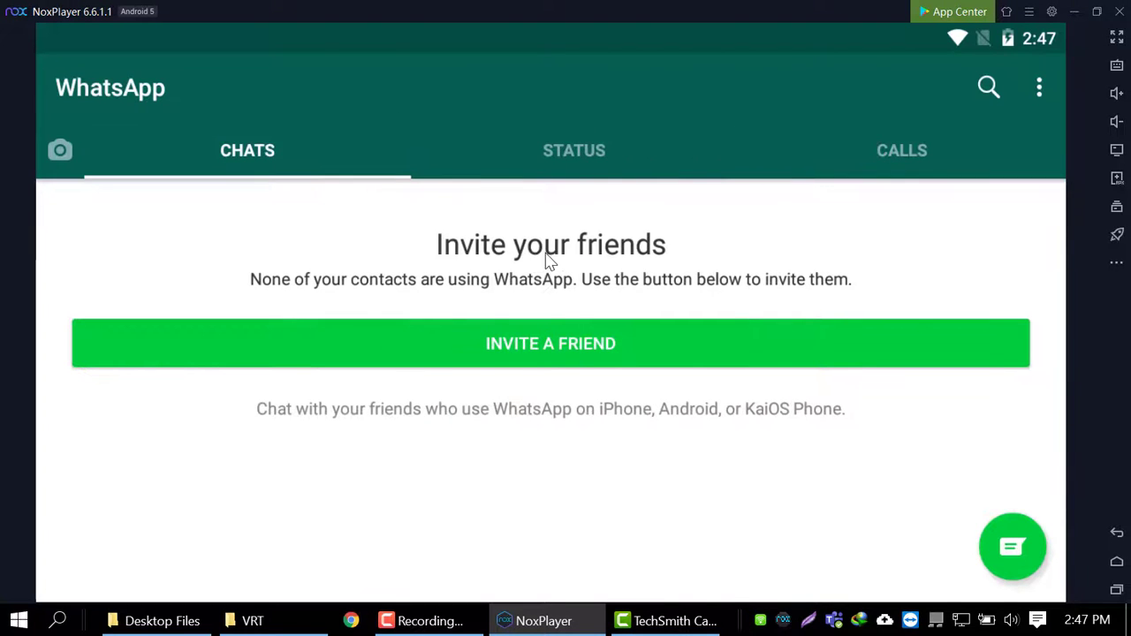
# - Open WhatsApp Settings from the three-dot menu
pyautogui.click(1041, 92)
pyautogui.click(938, 327)
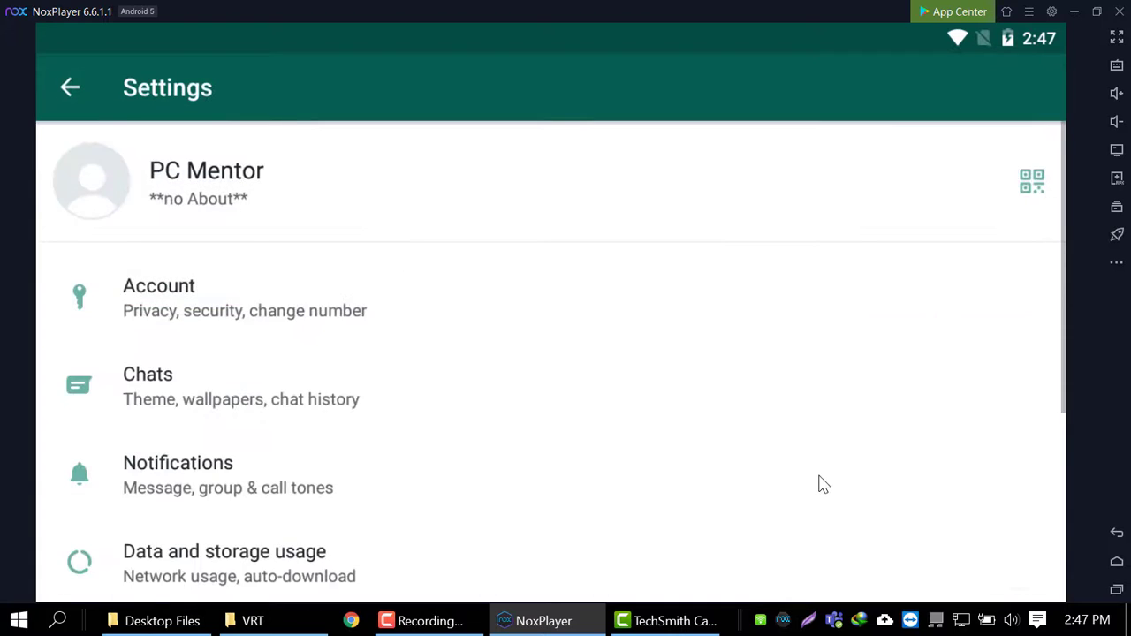
pyautogui.moveTo(820, 482); pyautogui.dragTo(778, 487)
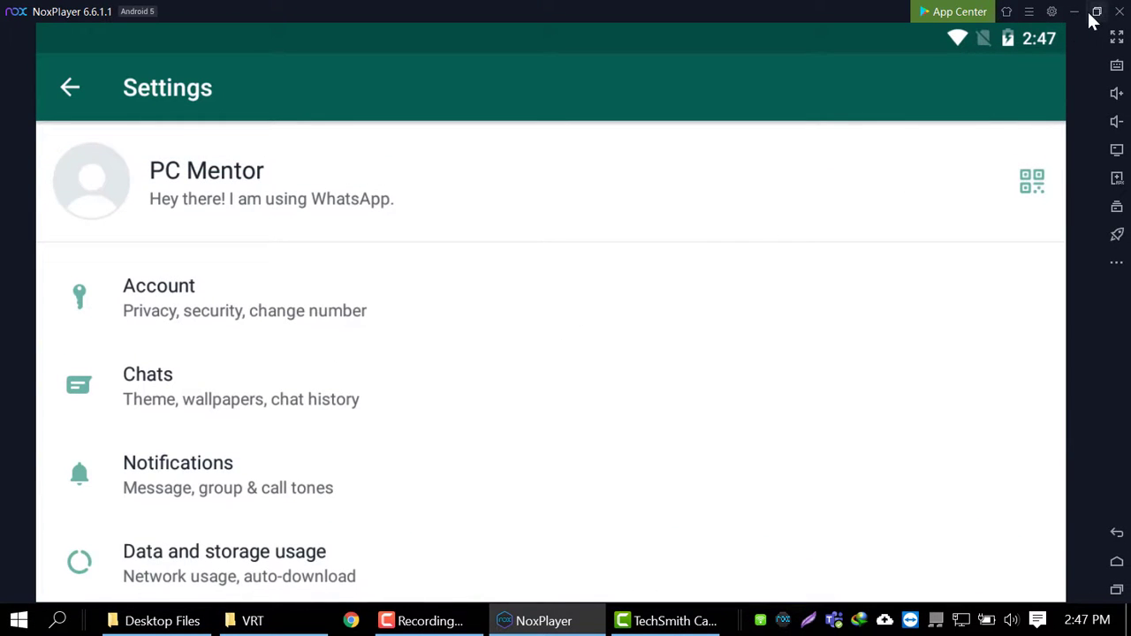
# - Rotate the emulator screen to portrait and return to WhatsApp's Chats
pyautogui.click(1119, 263)
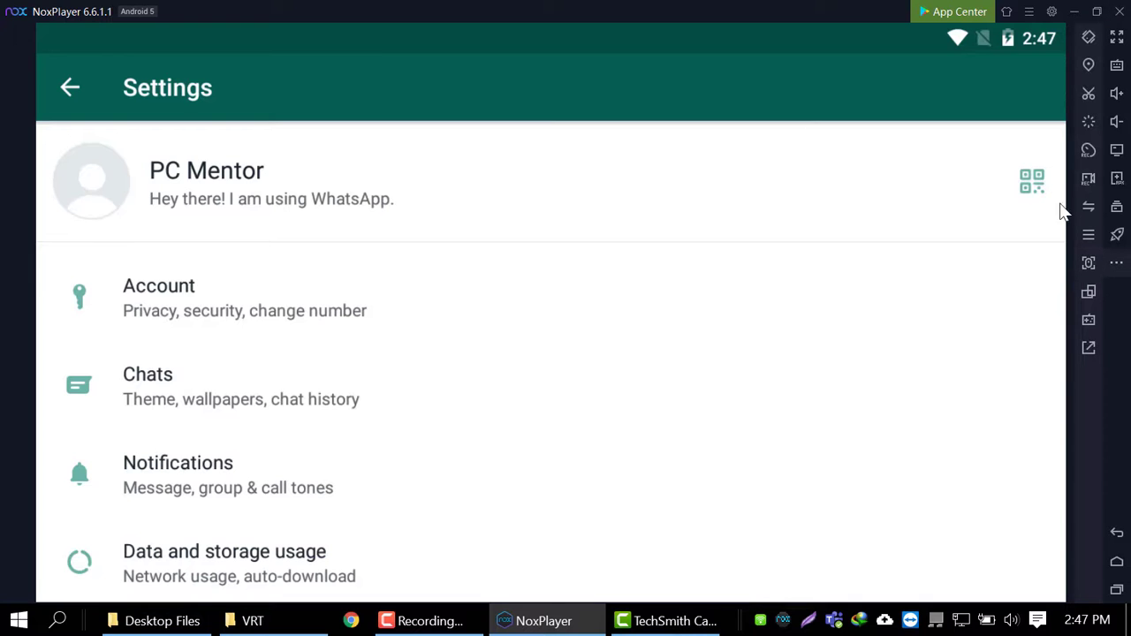
pyautogui.click(1089, 292)
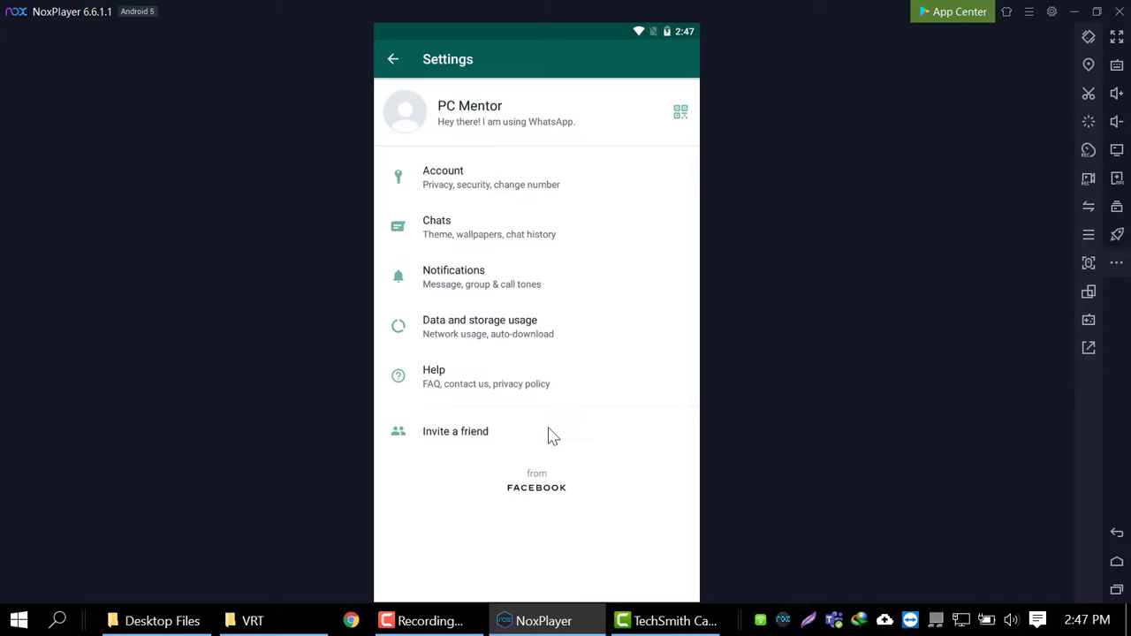
pyautogui.click(391, 59)
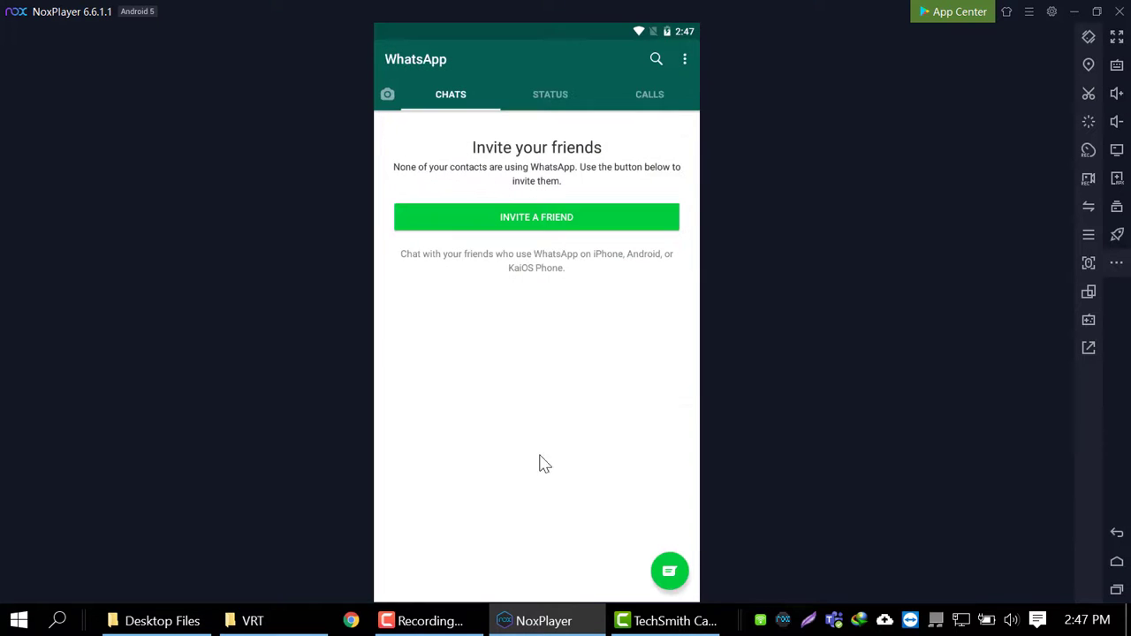
# - Open and close Select contact, view Status and Calls, then show recent apps
pyautogui.click(674, 574)
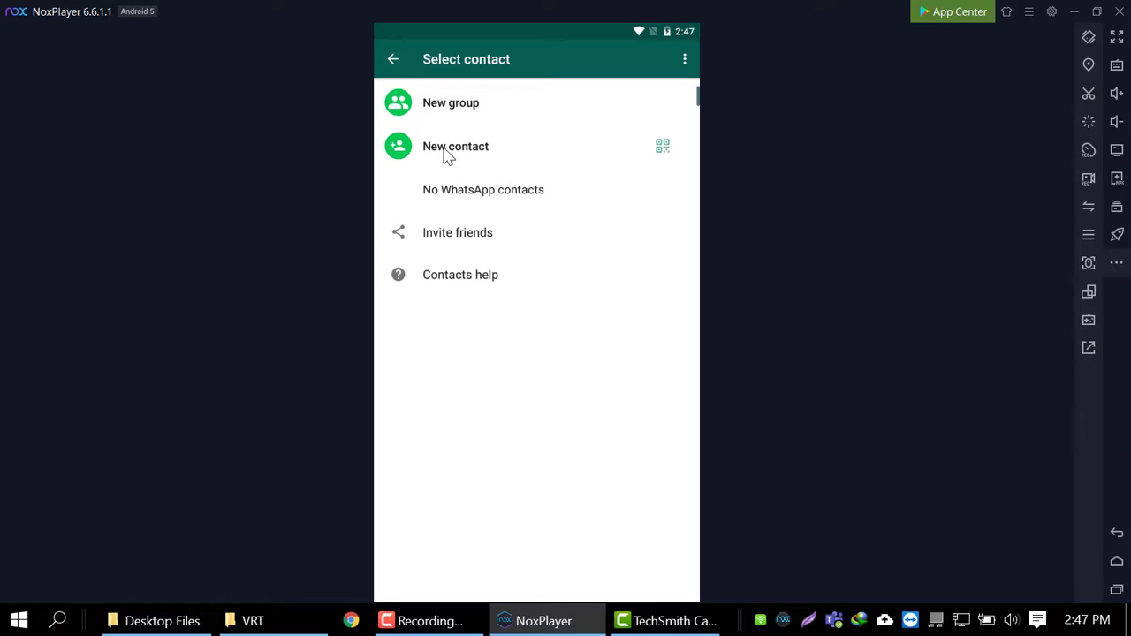
pyautogui.click(389, 62)
pyautogui.click(565, 89)
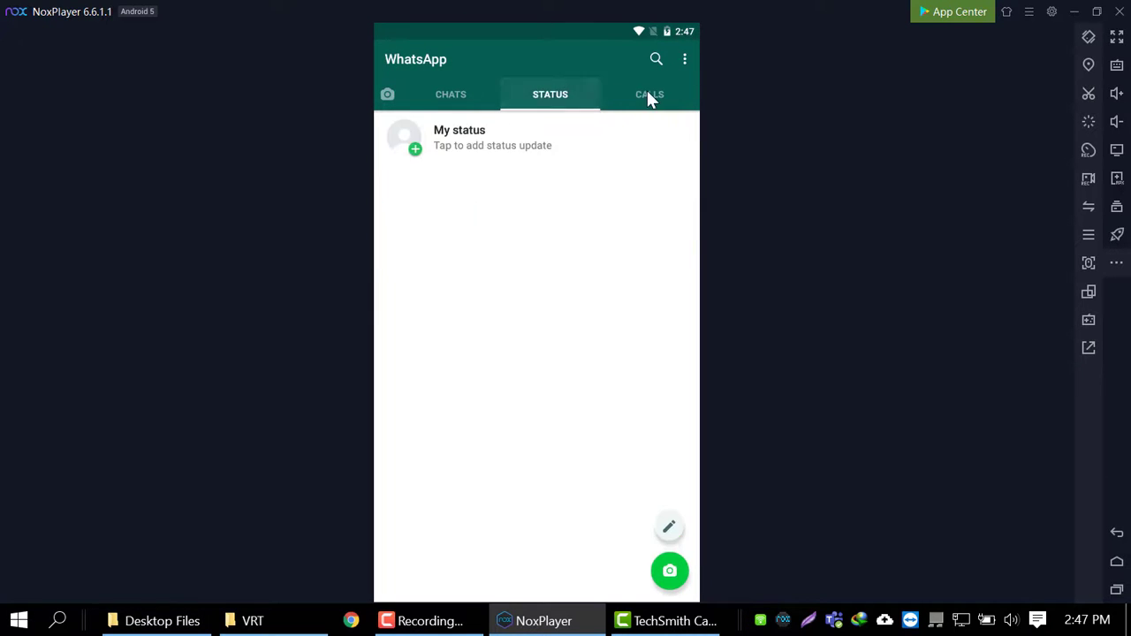
pyautogui.click(648, 94)
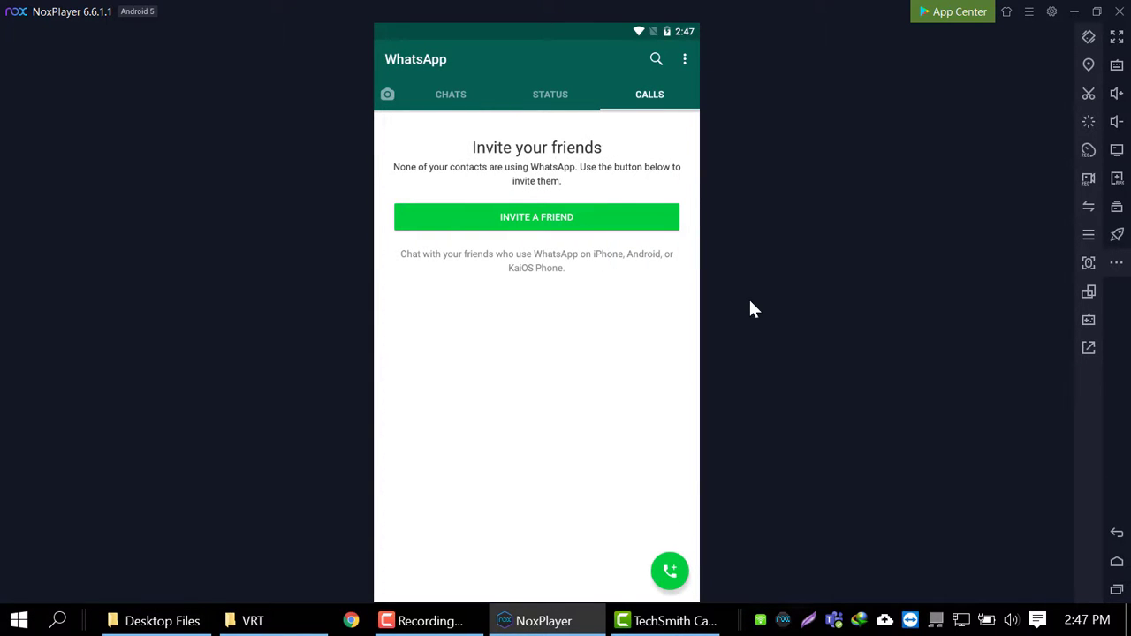
pyautogui.click(1117, 588)
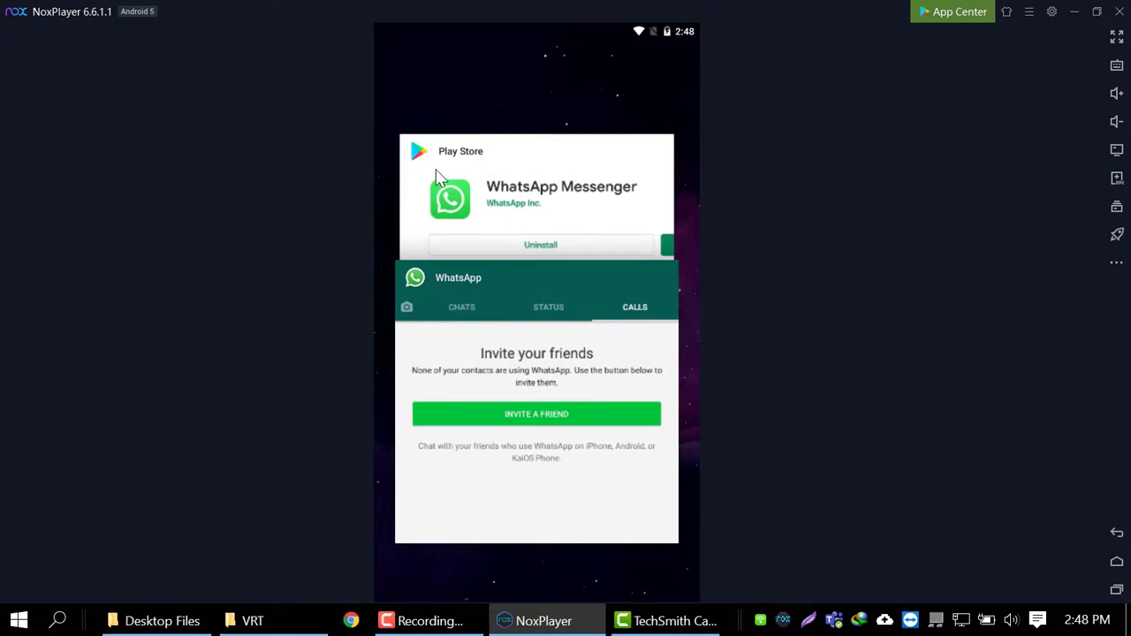
# - Return to the Play Store and launch Facebook Lite from the recent 'fb lite' search
pyautogui.click(439, 173)
pyautogui.click(393, 60)
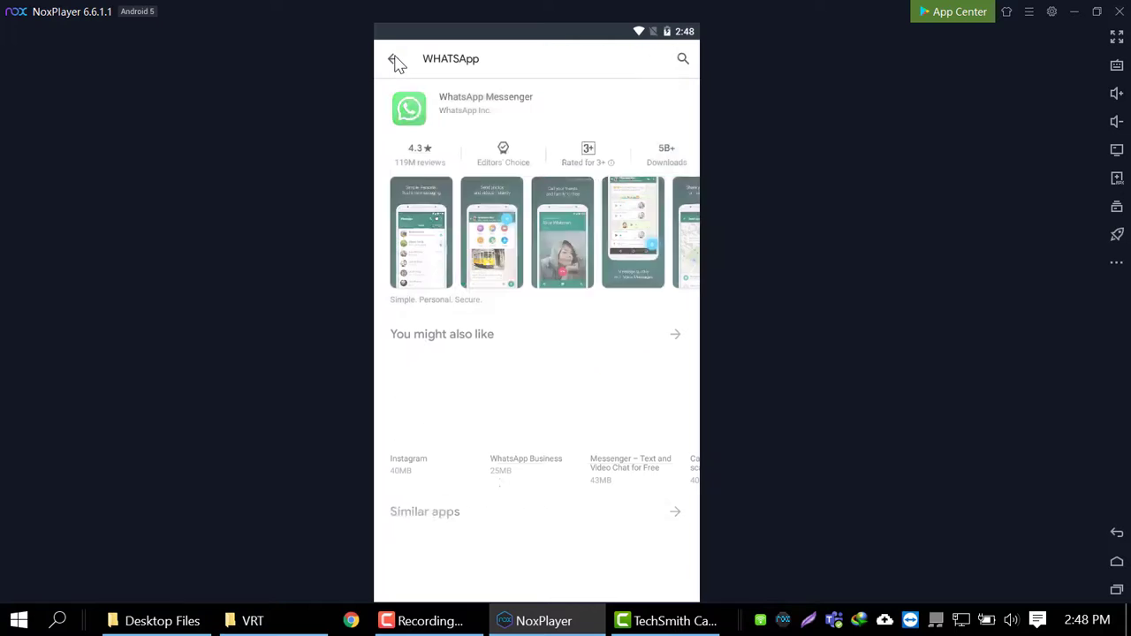
pyautogui.click(395, 61)
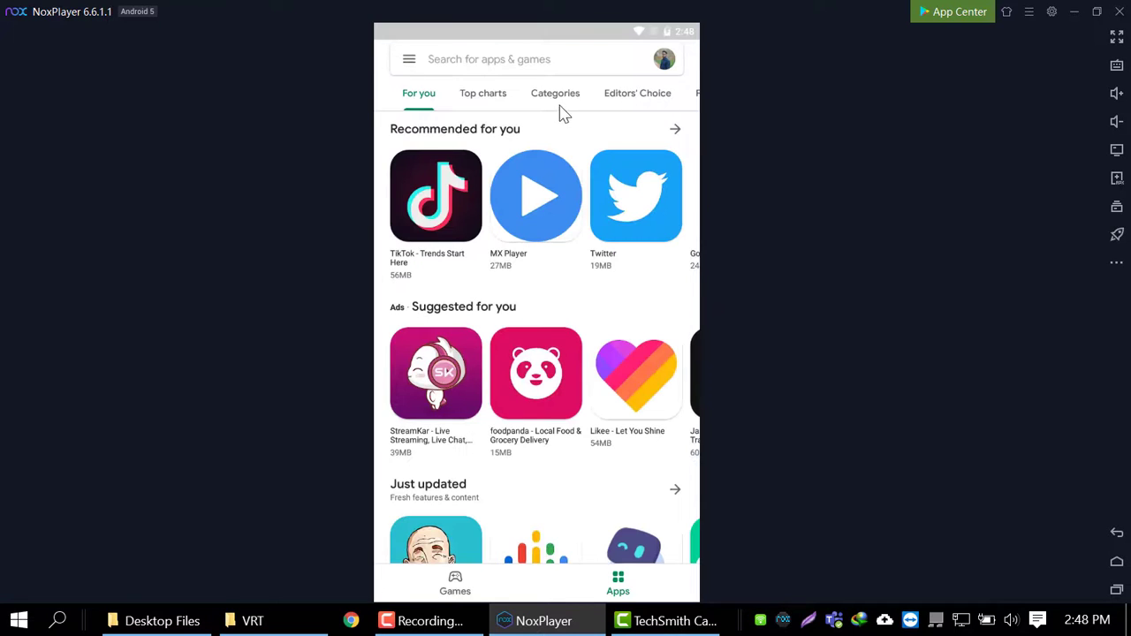
pyautogui.moveTo(615, 454); pyautogui.dragTo(614, 318)
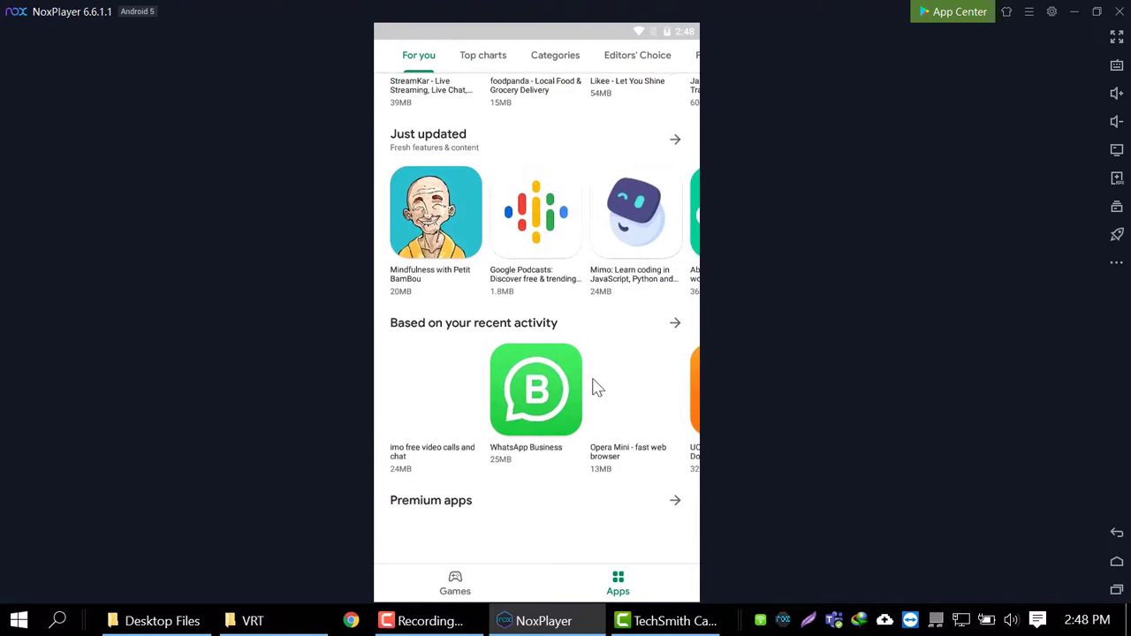
pyautogui.scroll(5, 583, 336)
pyautogui.click(532, 62)
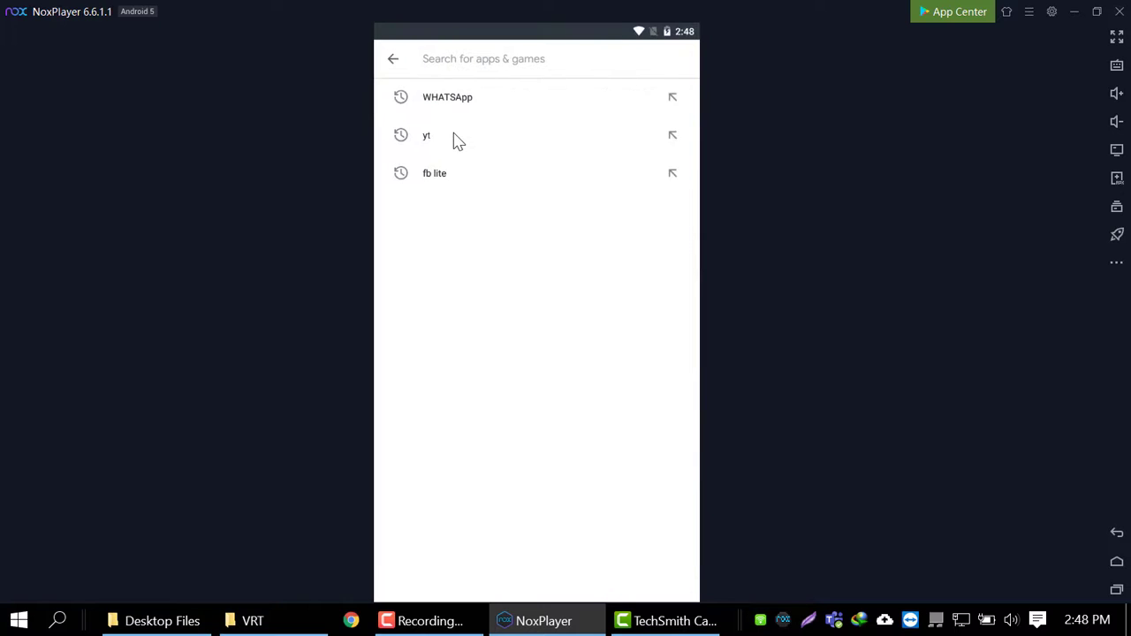
pyautogui.click(452, 187)
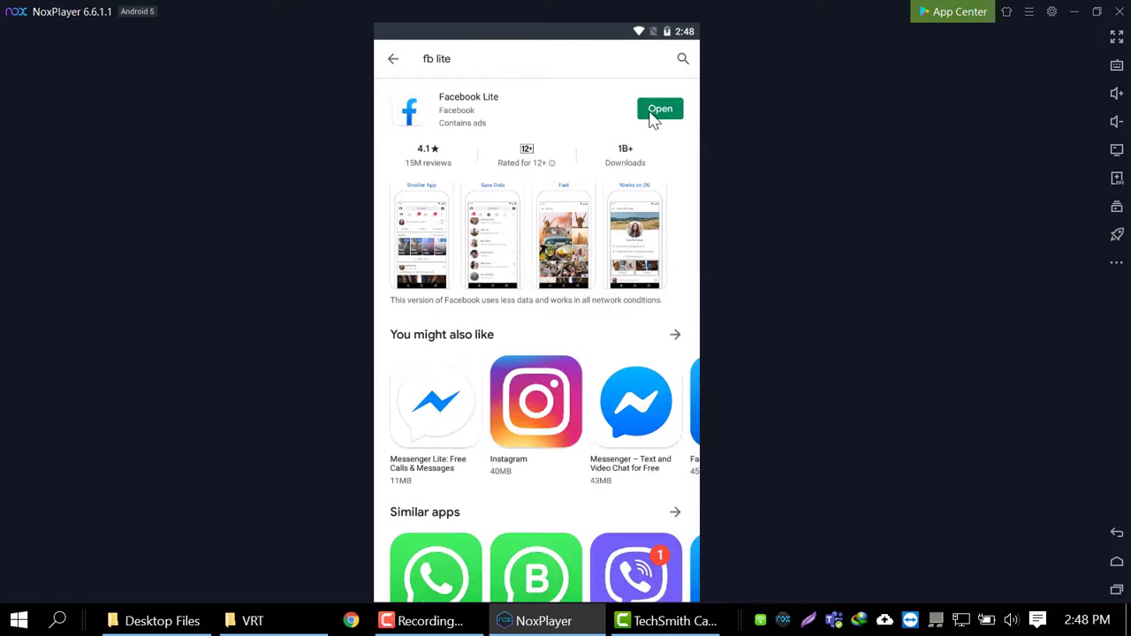
pyautogui.click(654, 111)
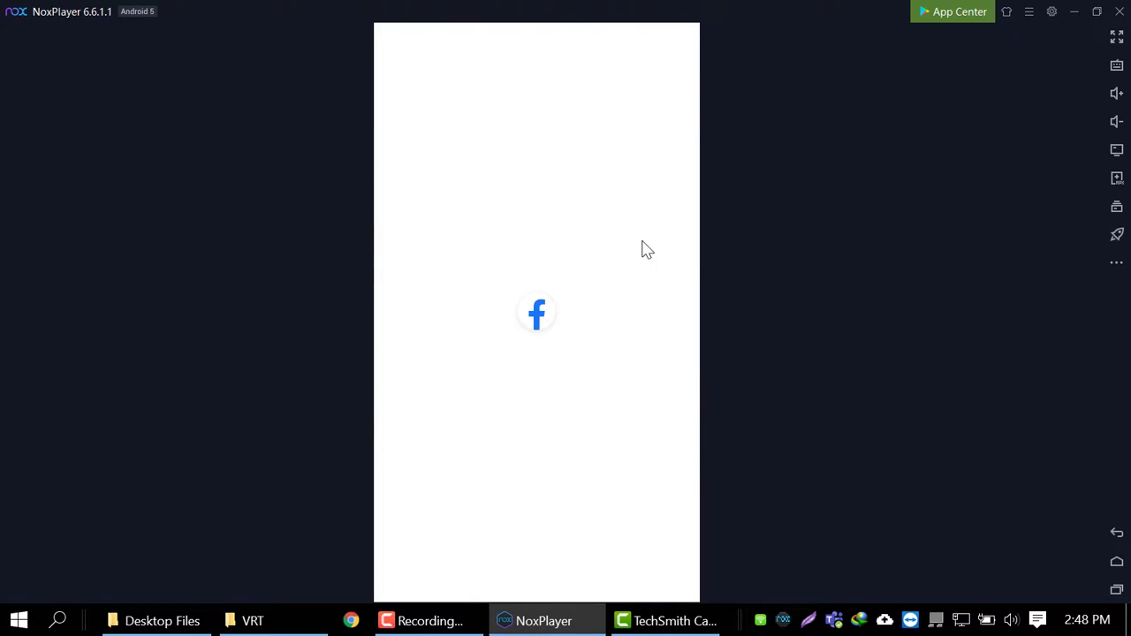